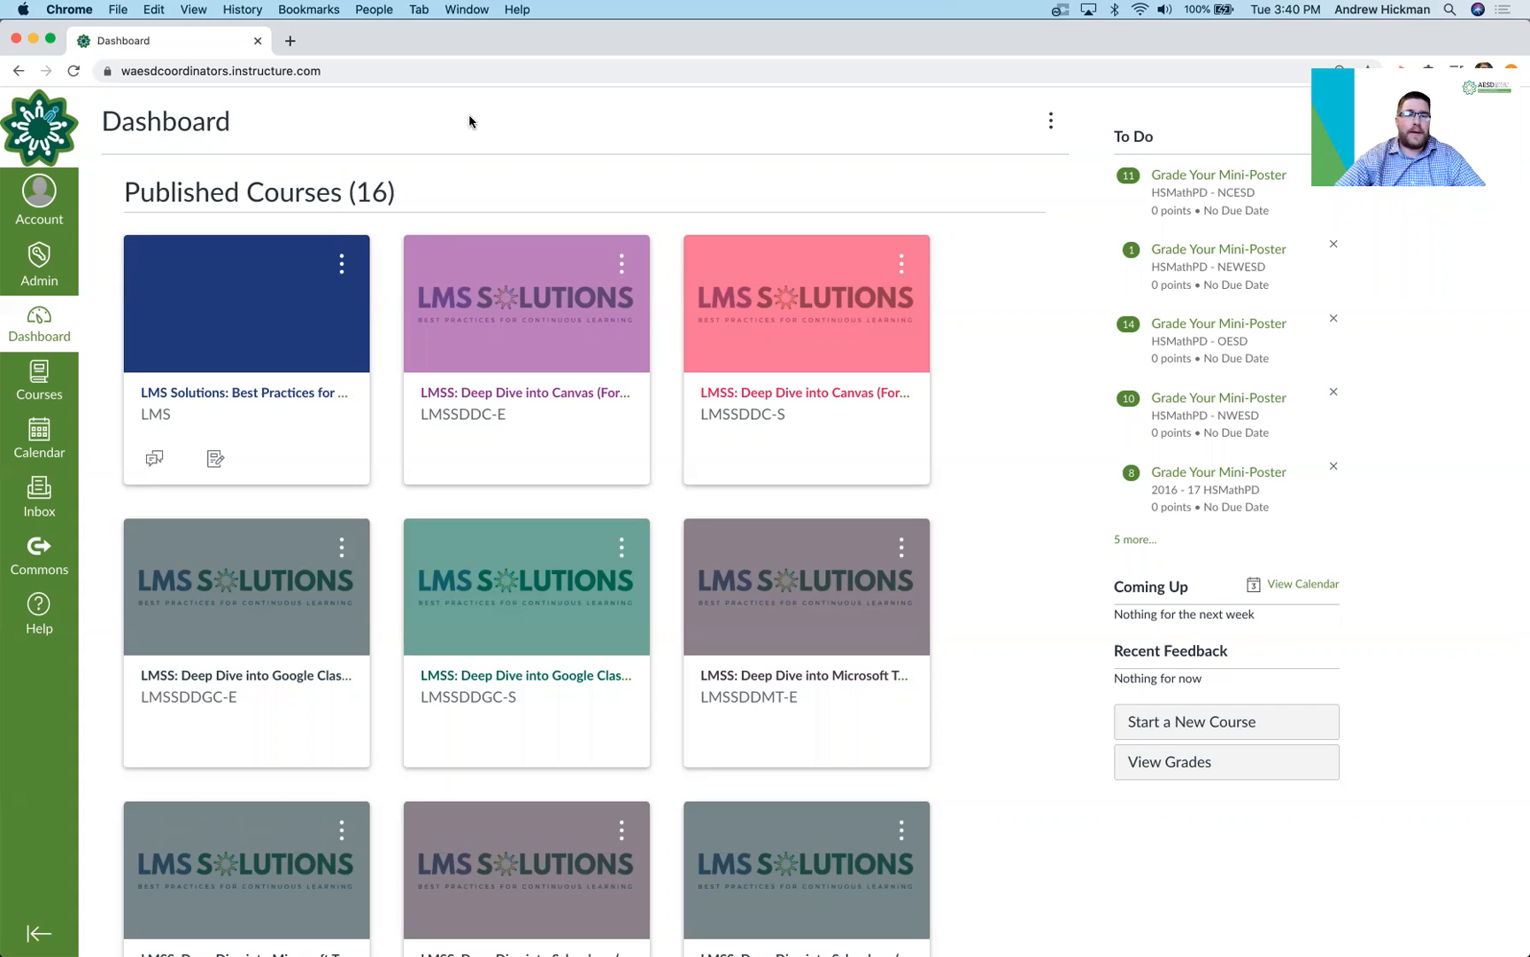
Step: Open the LMS Solutions: Best Practices course and add a new assignment named "Assignment 1" to Module 2
{"action": "left_click", "coordinate": [240, 378]}
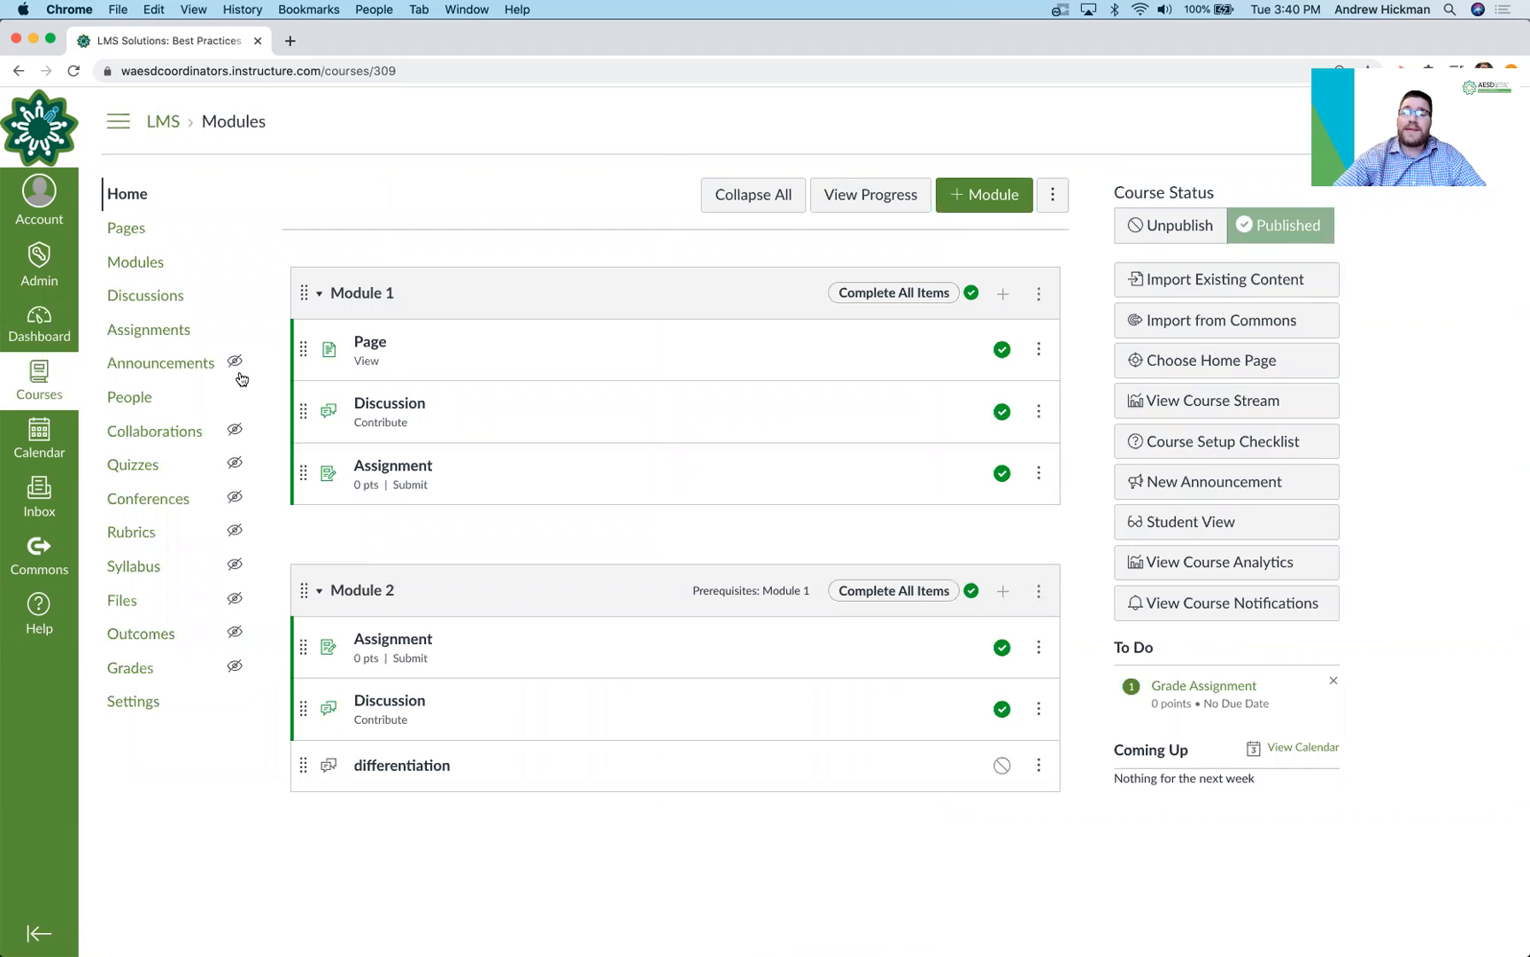
{"action": "left_click", "coordinate": [1004, 594]}
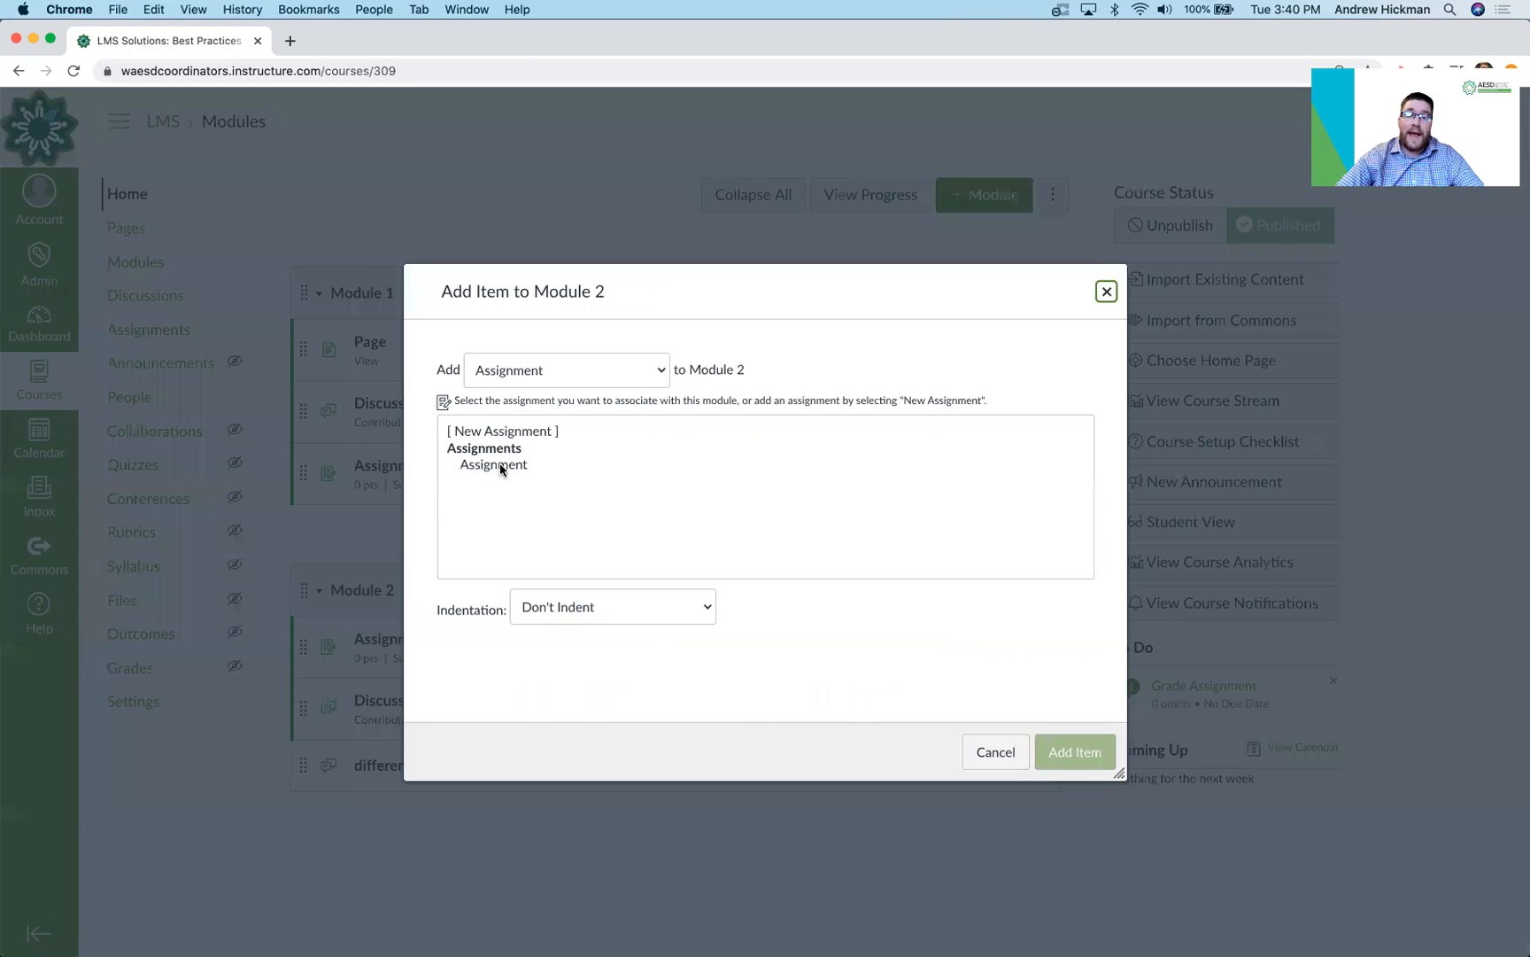
{"action": "left_click", "coordinate": [516, 431]}
{"action": "left_click", "coordinate": [591, 612]}
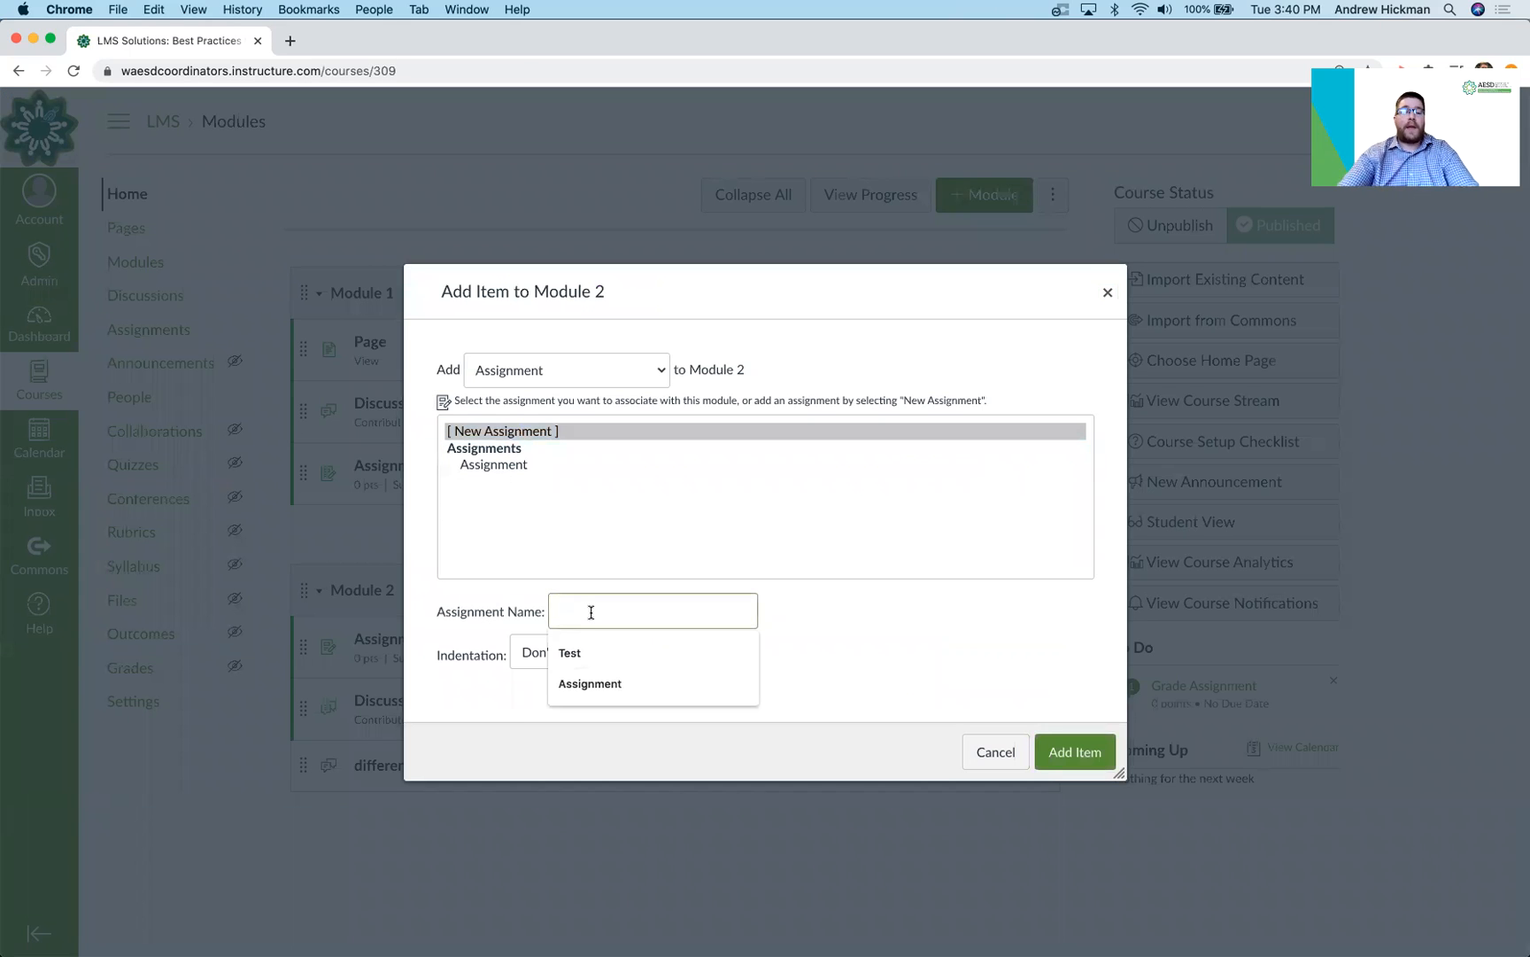
{"action": "type", "text": "Assigne"}
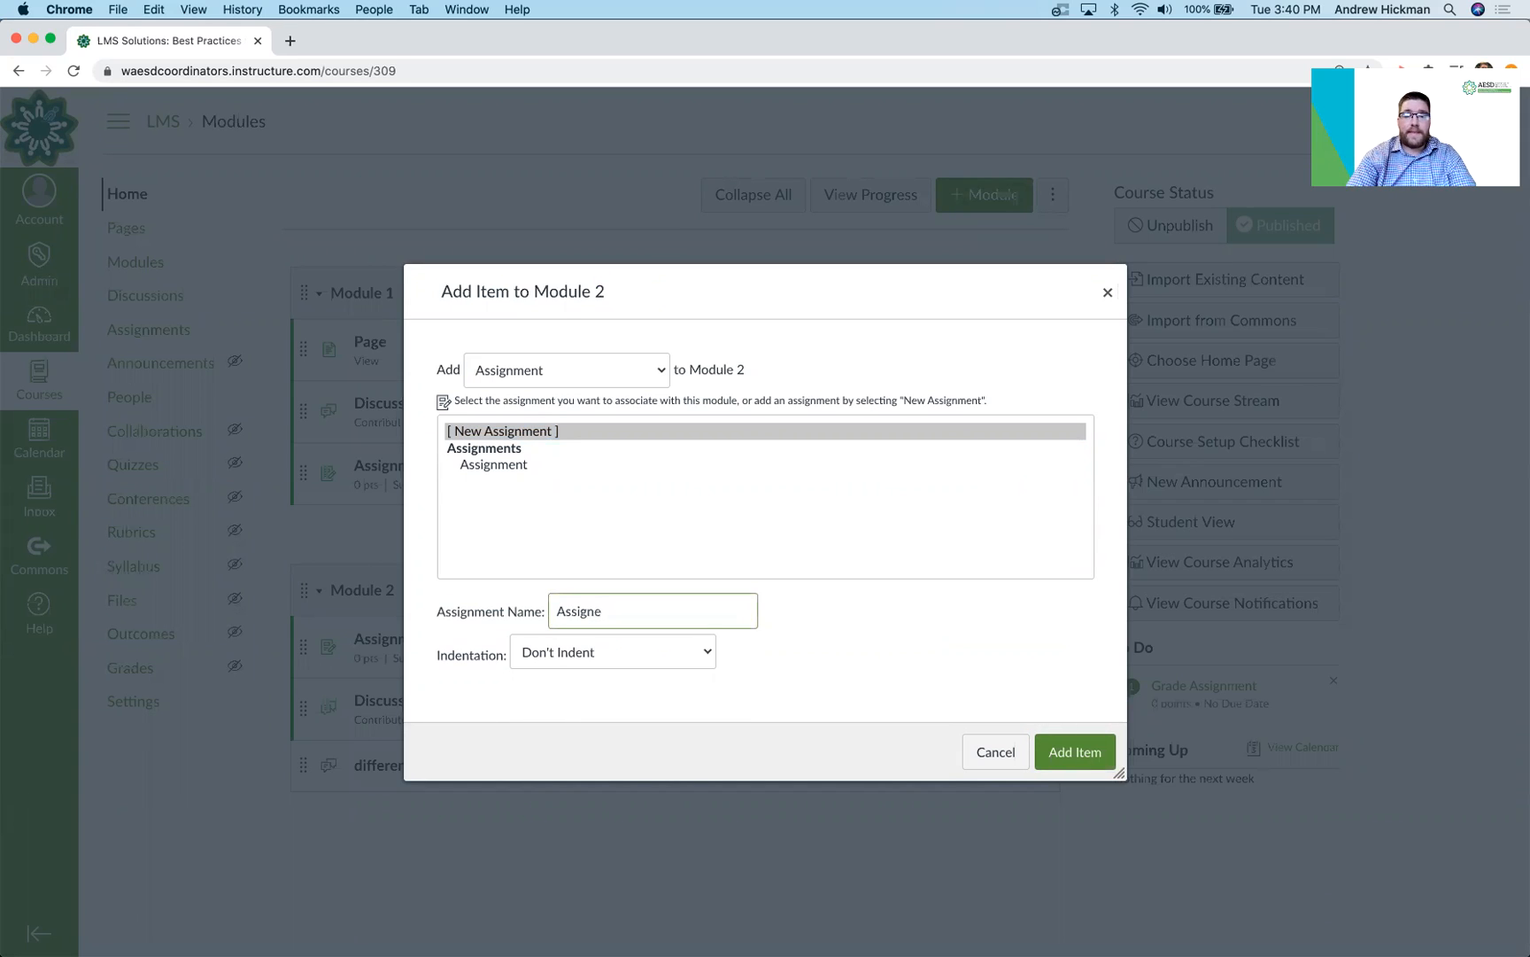
{"action": "key", "text": "BackSpace"}
{"action": "type", "text": "ment 1"}
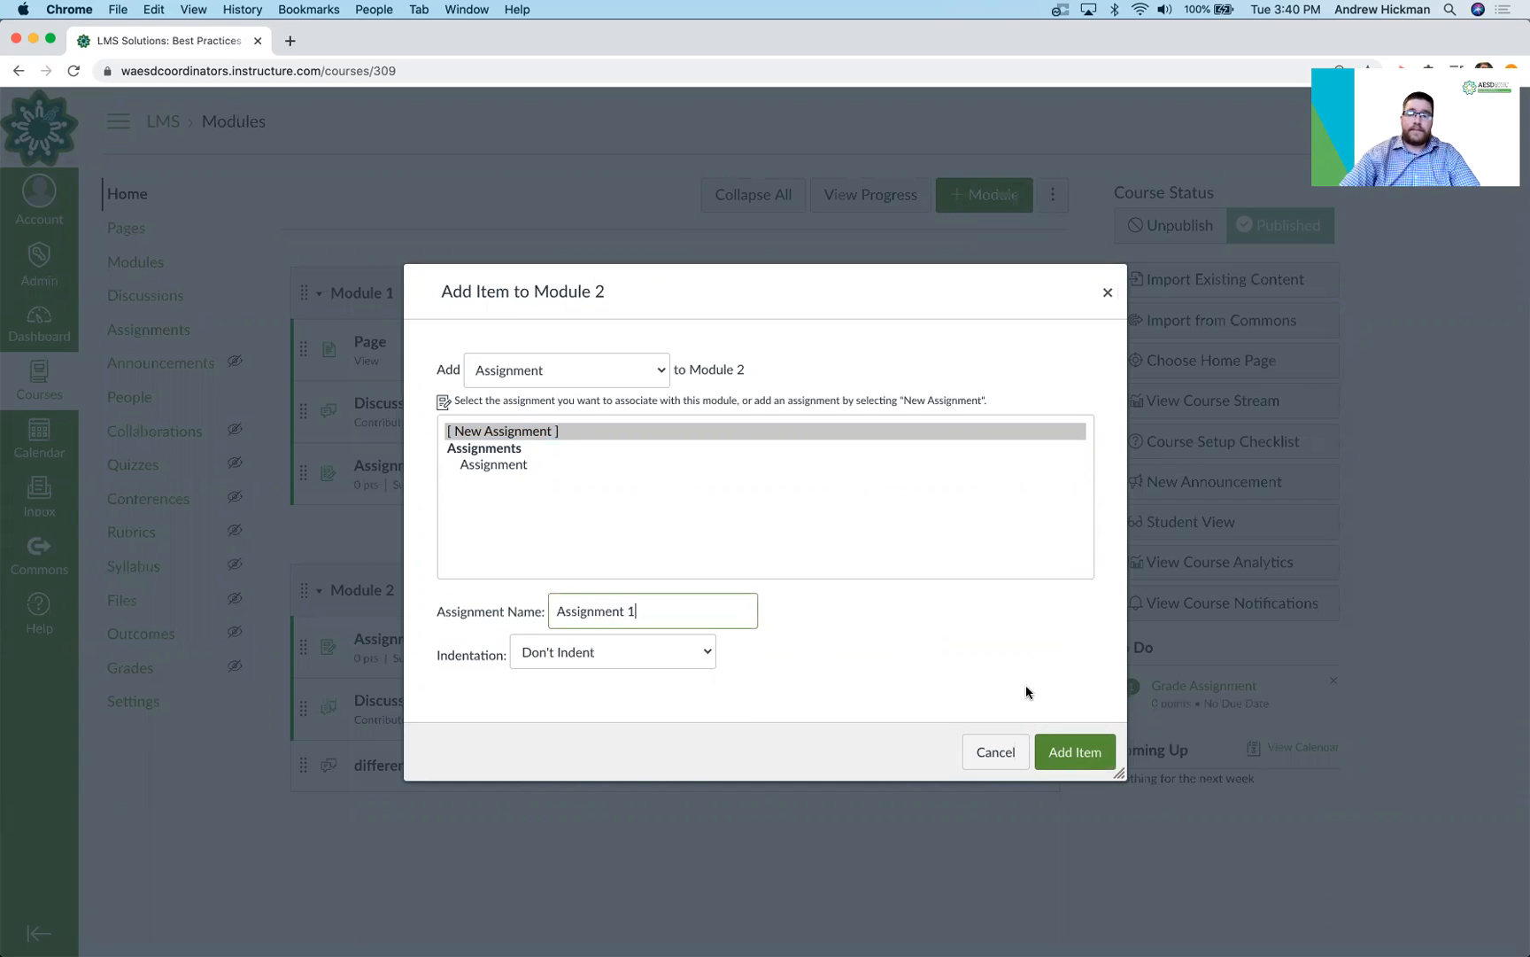
{"action": "left_click", "coordinate": [1095, 746]}
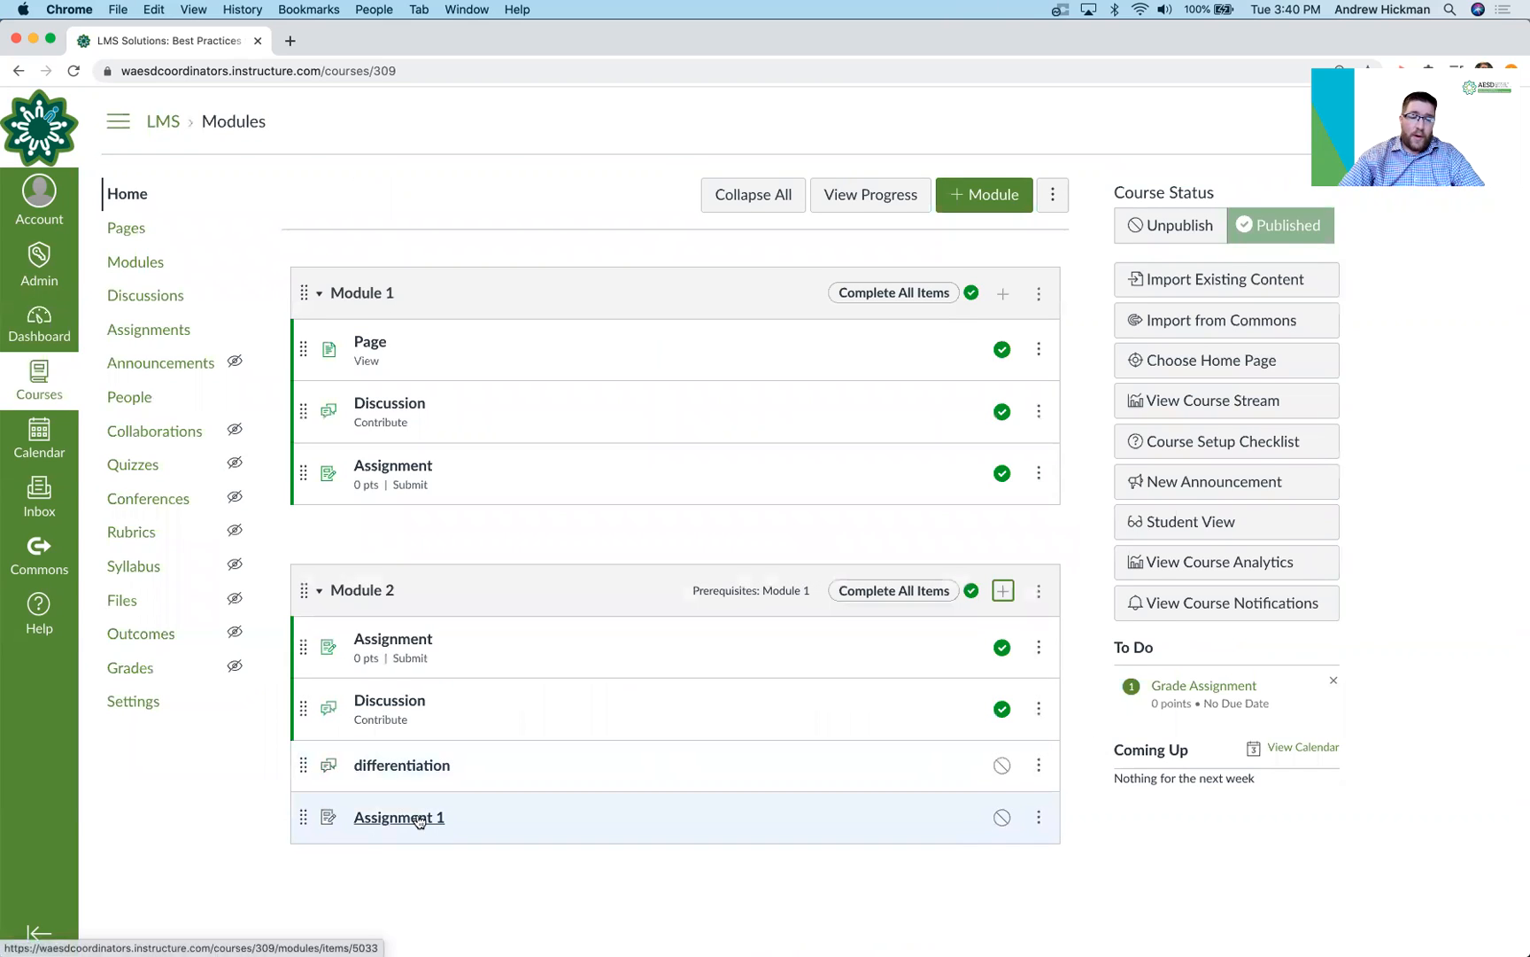
Step: Open Assignment 1 in Module 2 for editing and remove Everyone from its assignees
{"action": "left_click", "coordinate": [420, 819]}
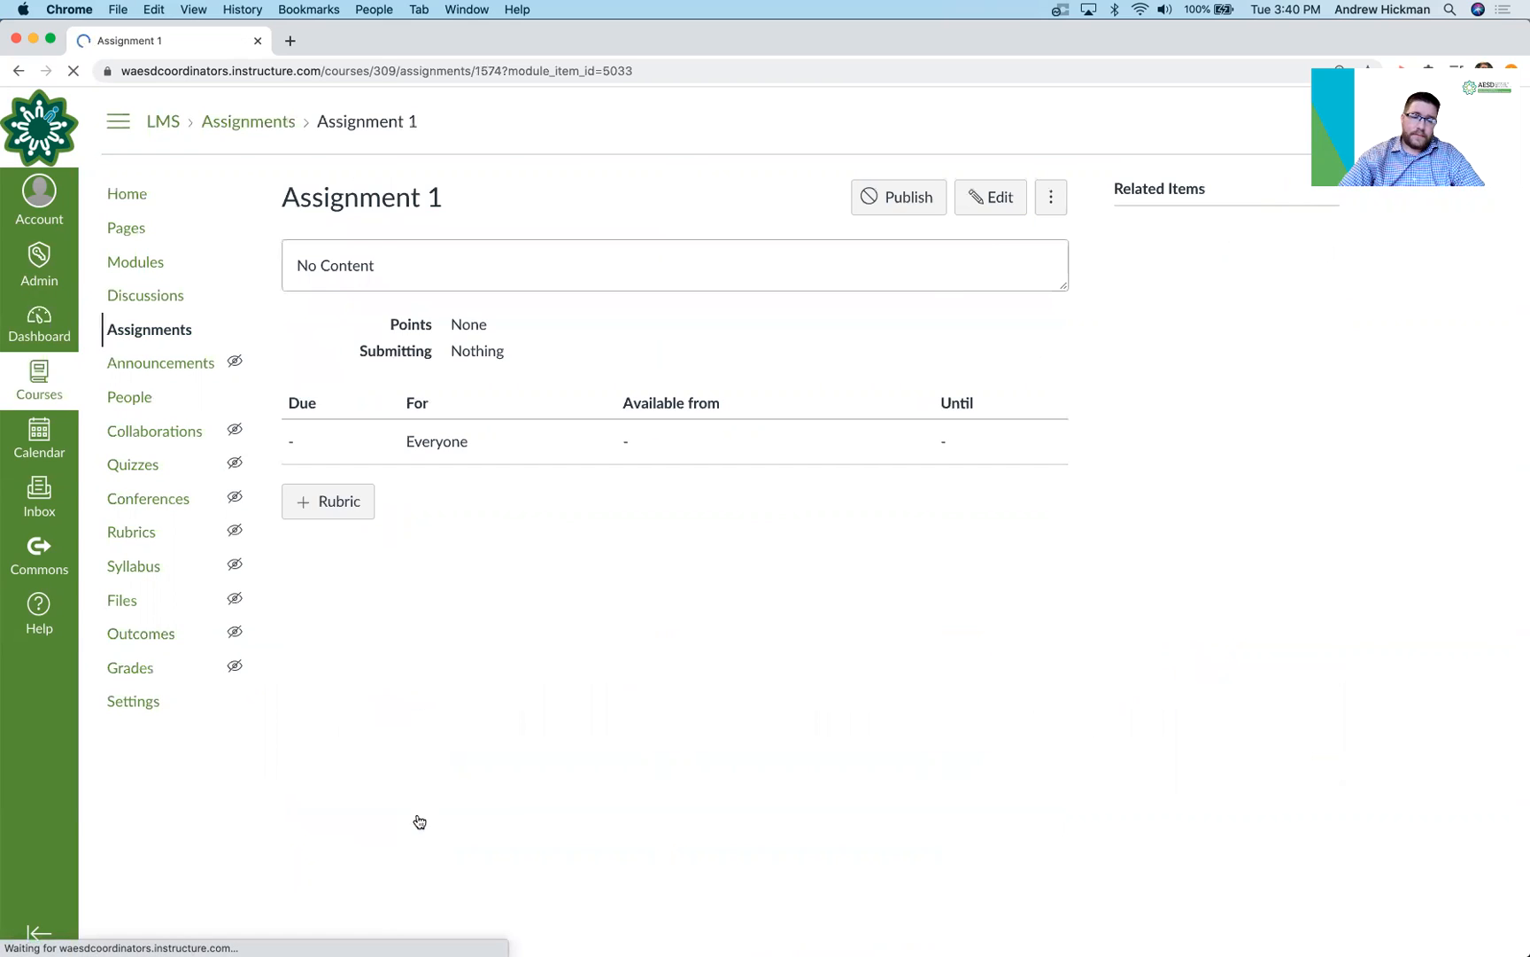
{"action": "left_click", "coordinate": [982, 209]}
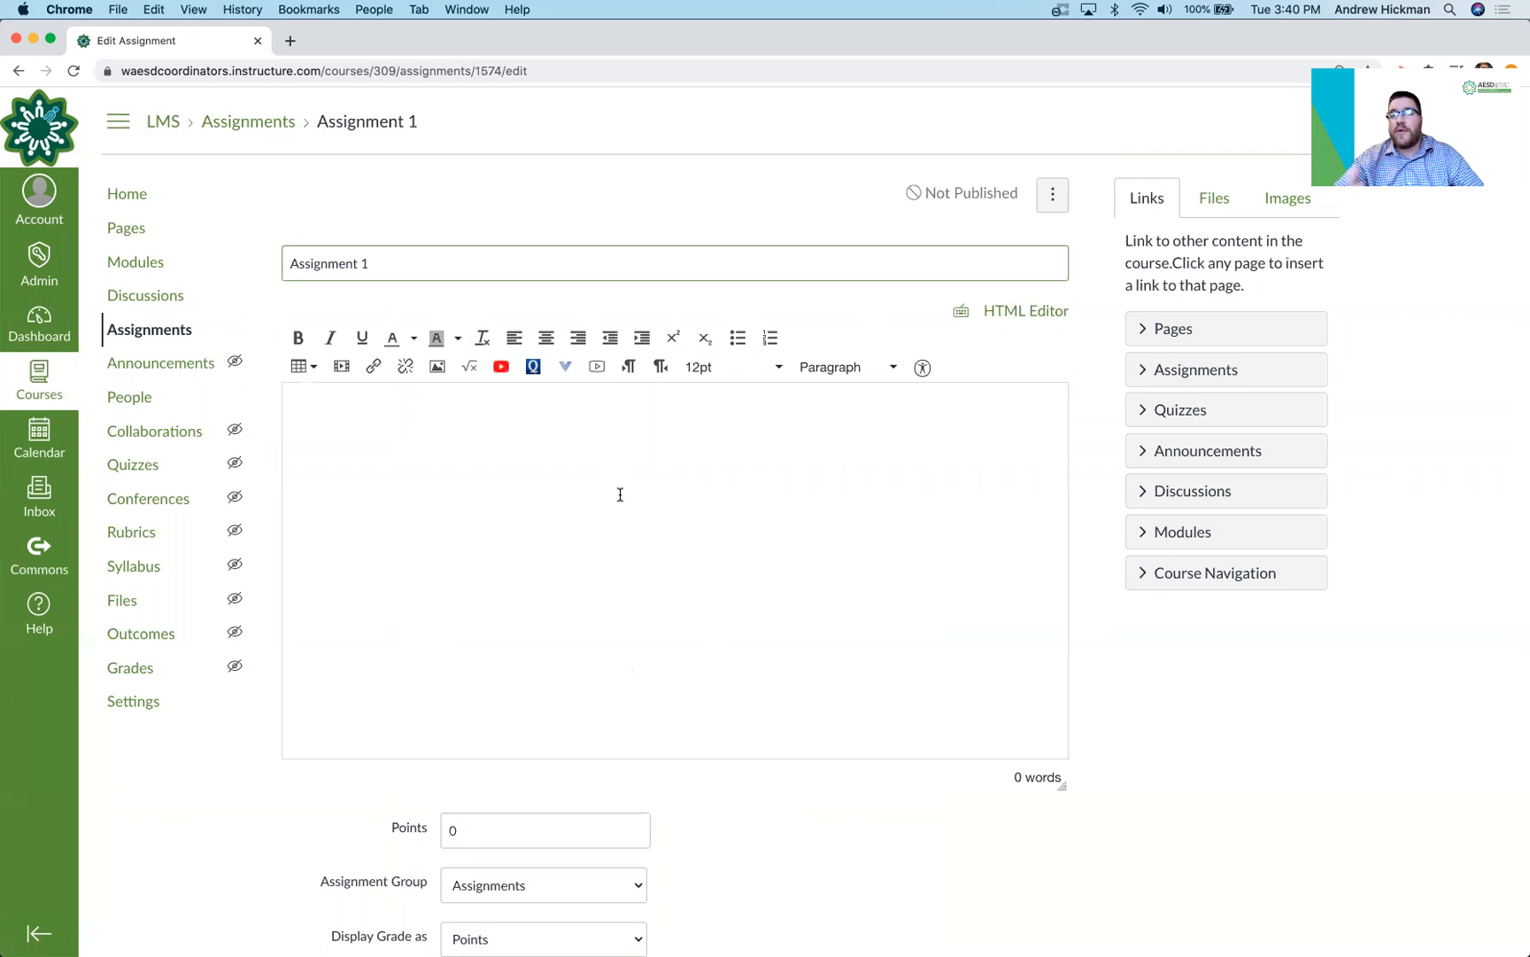
{"action": "scroll", "coordinate": [620, 494], "scroll_direction": "down", "scroll_amount": 6}
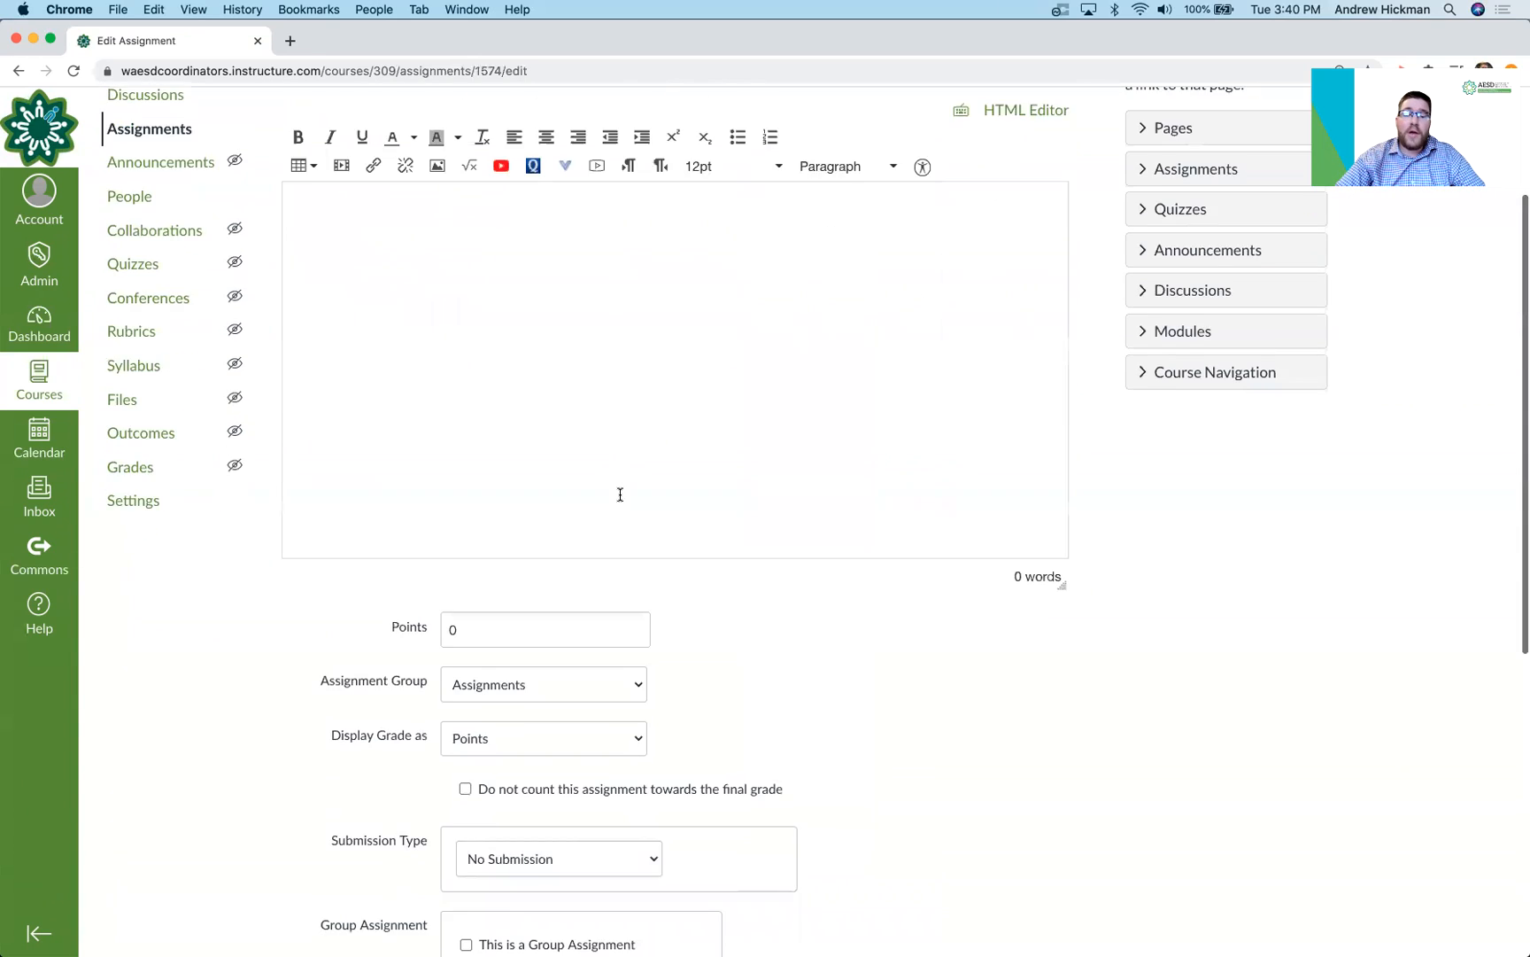
{"action": "scroll", "coordinate": [620, 500], "scroll_direction": "down", "scroll_amount": 2}
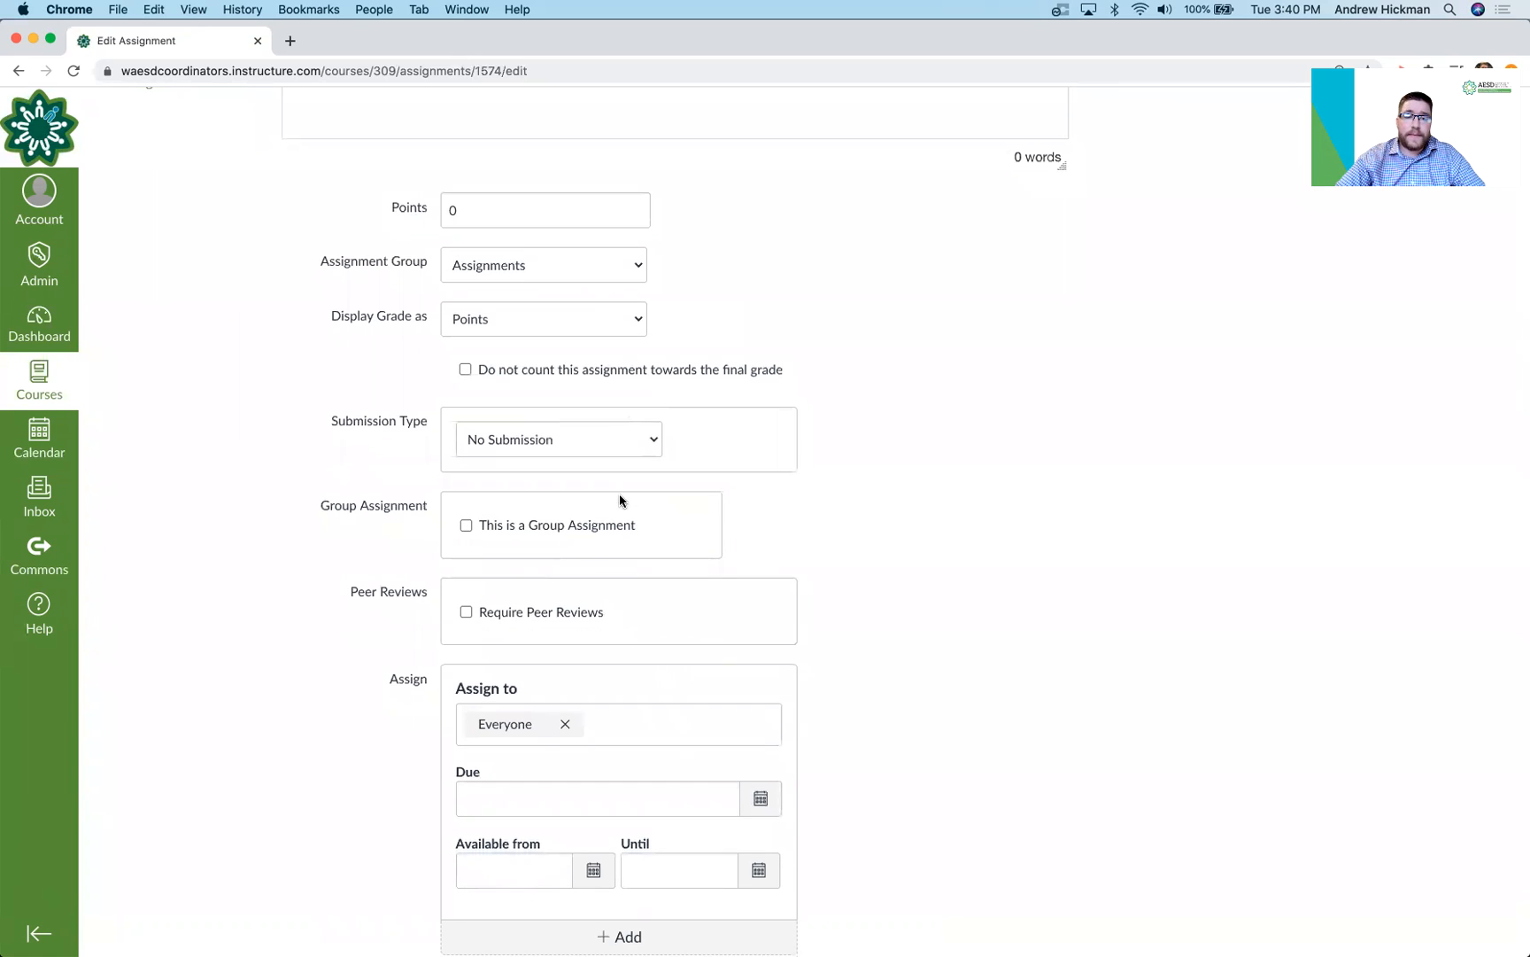
{"action": "scroll", "coordinate": [620, 500], "scroll_direction": "down", "scroll_amount": 1}
{"action": "scroll", "coordinate": [619, 500], "scroll_direction": "down", "scroll_amount": 2}
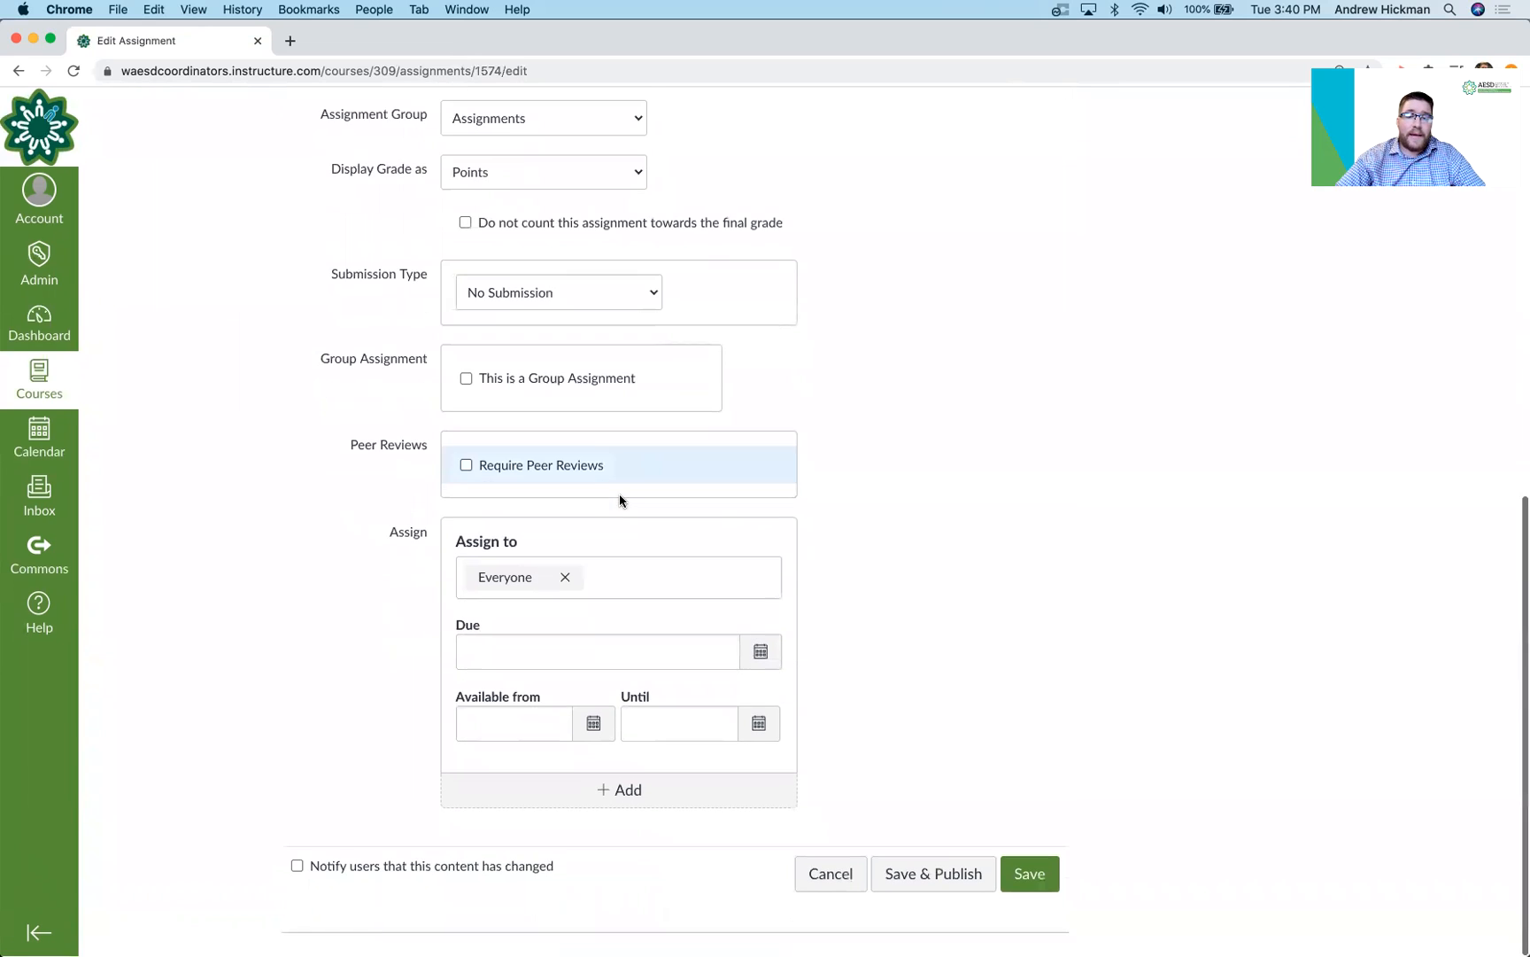
{"action": "left_click", "coordinate": [565, 579]}
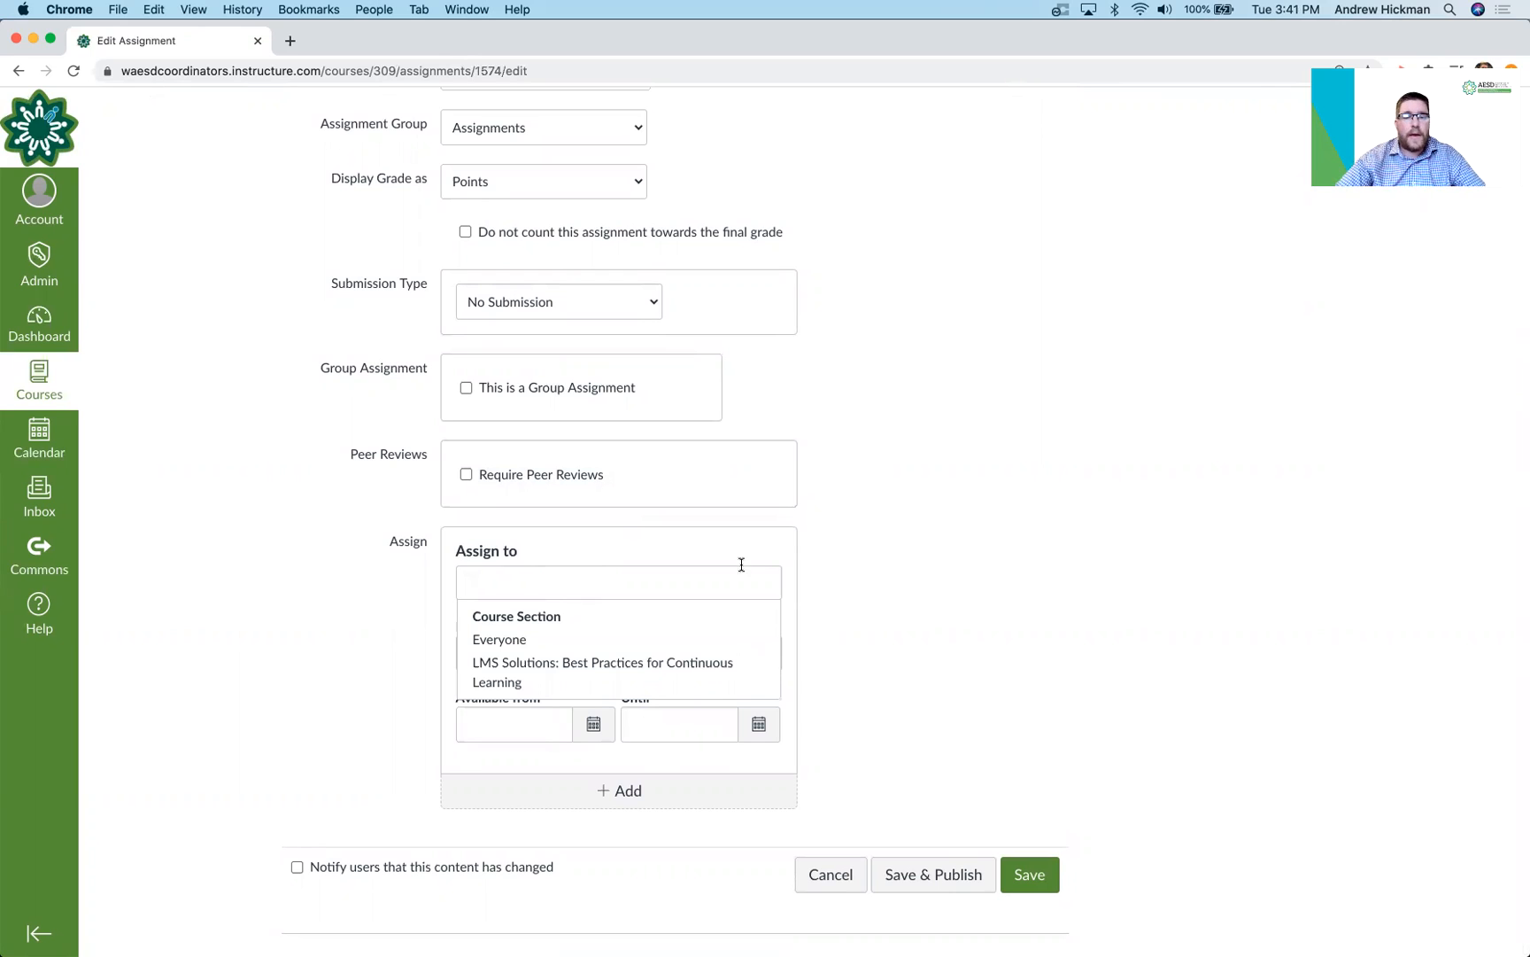
{"action": "left_click", "coordinate": [991, 601]}
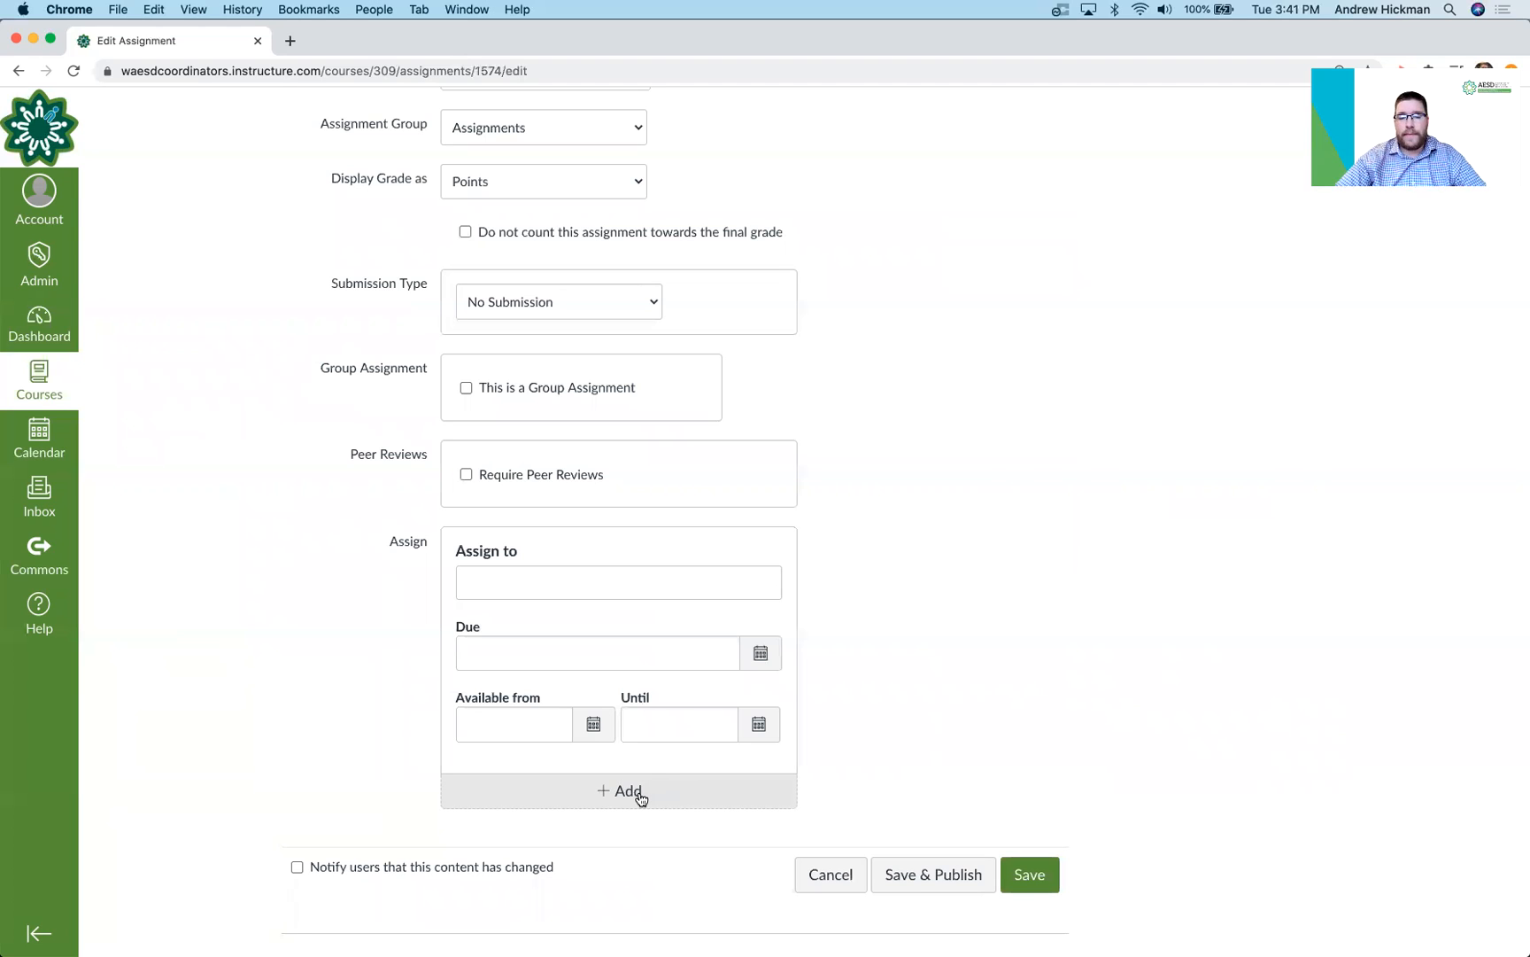
Step: Examine the assignment's content editor and its grading, submission, group, peer review and assign settings
{"action": "scroll", "coordinate": [991, 494], "scroll_direction": "up", "scroll_amount": 3}
{"action": "scroll", "coordinate": [991, 493], "scroll_direction": "up", "scroll_amount": 10}
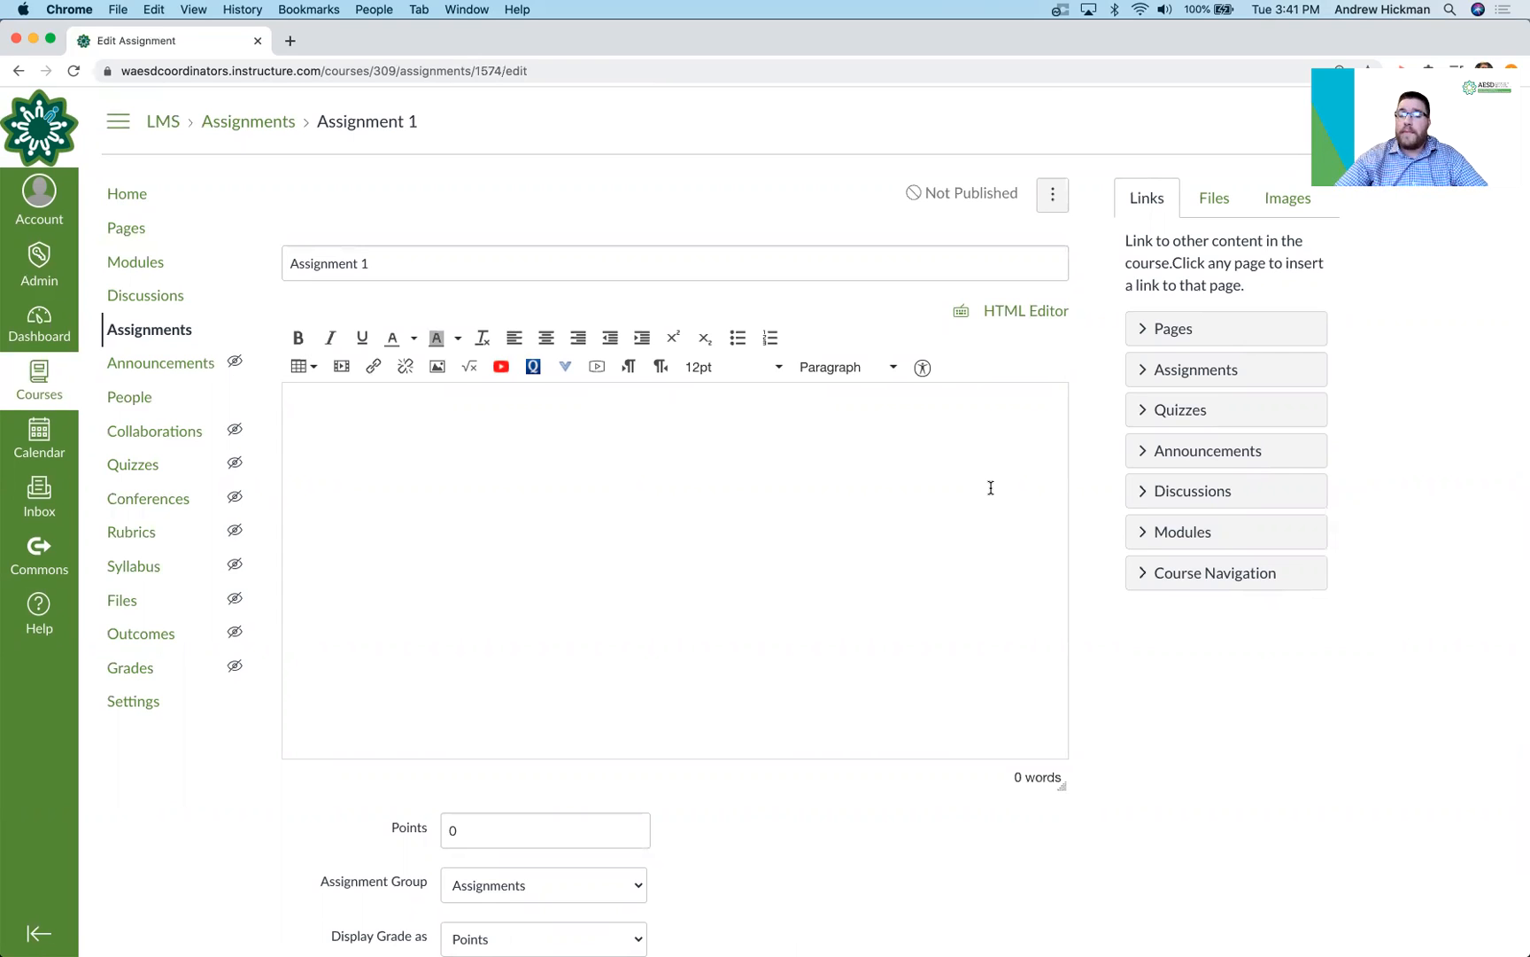
{"action": "scroll", "coordinate": [991, 488], "scroll_direction": "down", "scroll_amount": 10}
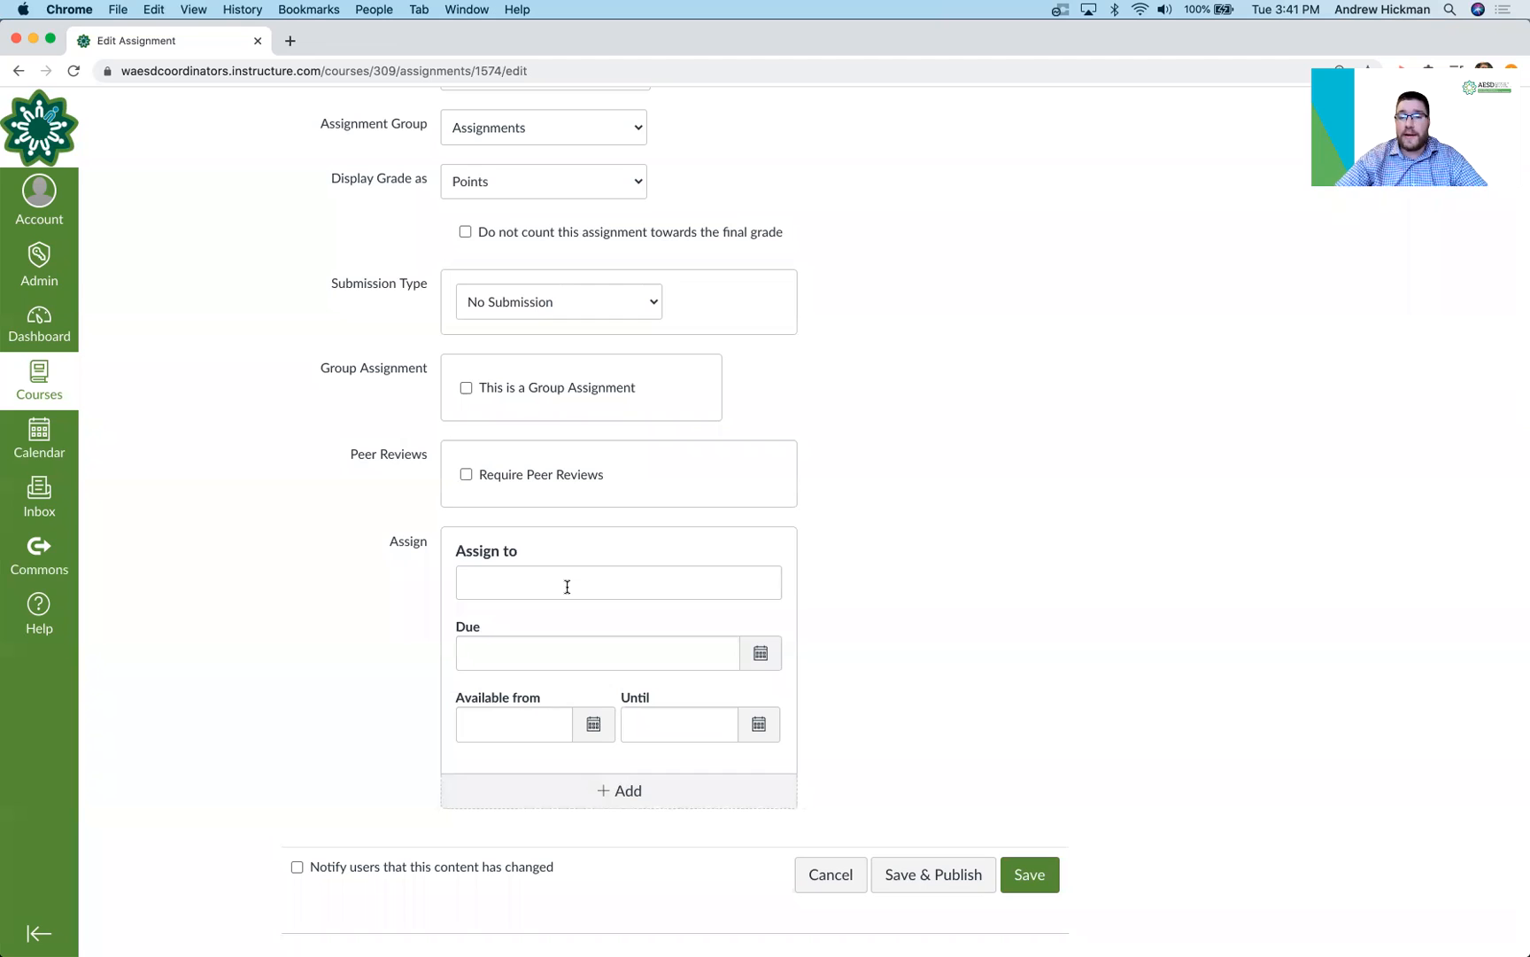
{"action": "scroll", "coordinate": [567, 587], "scroll_direction": "up", "scroll_amount": 10}
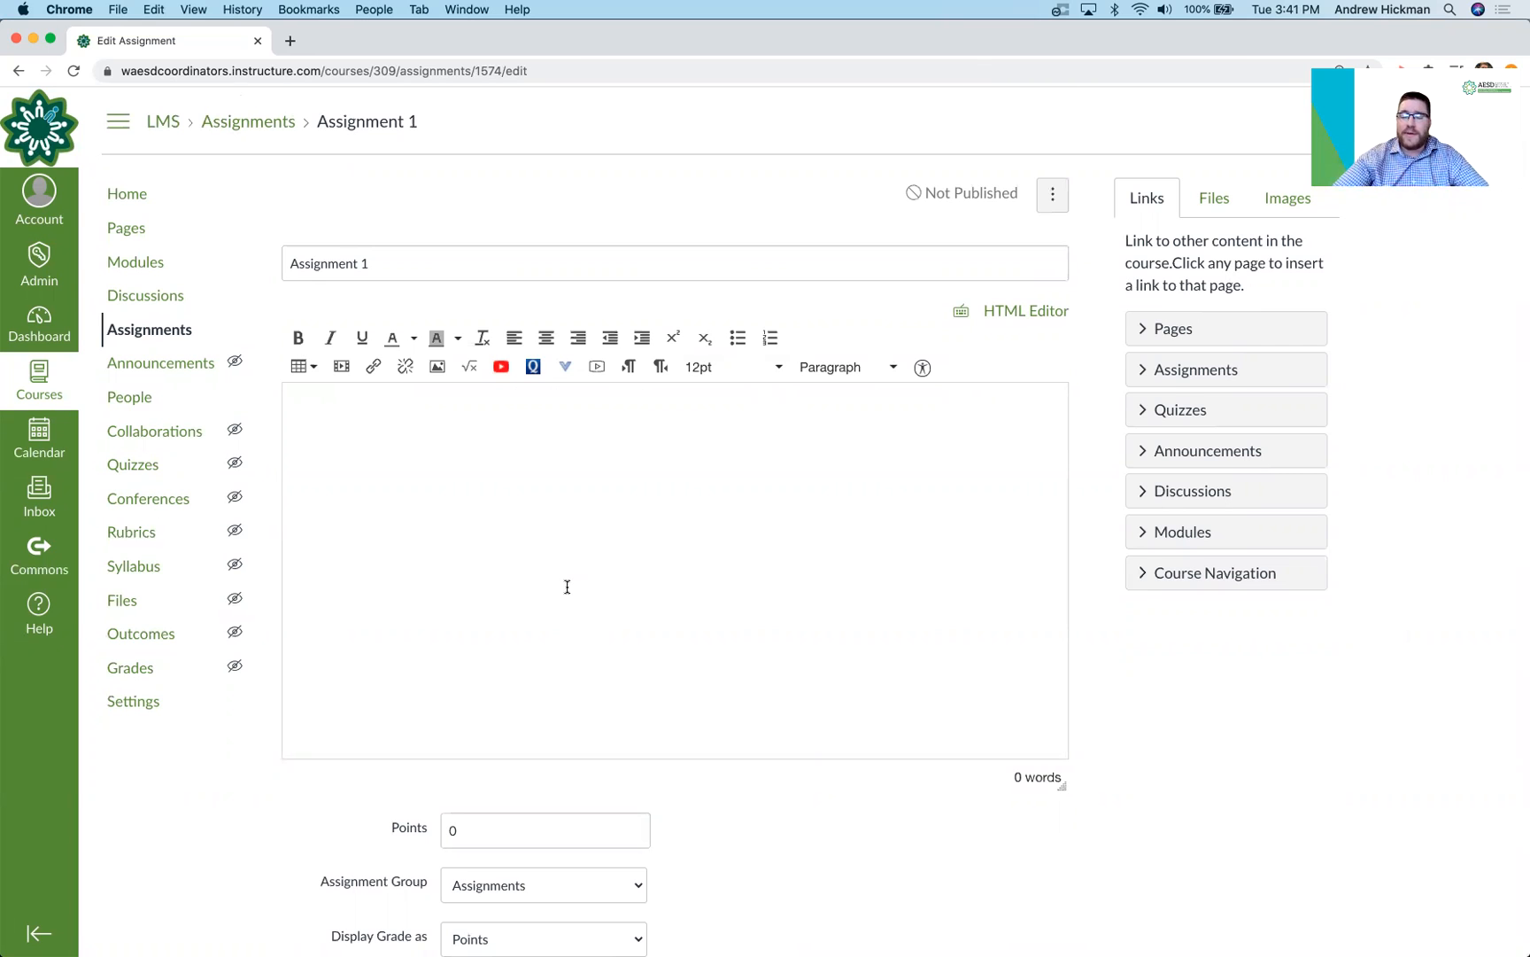
{"action": "scroll", "coordinate": [568, 587], "scroll_direction": "down", "scroll_amount": 3}
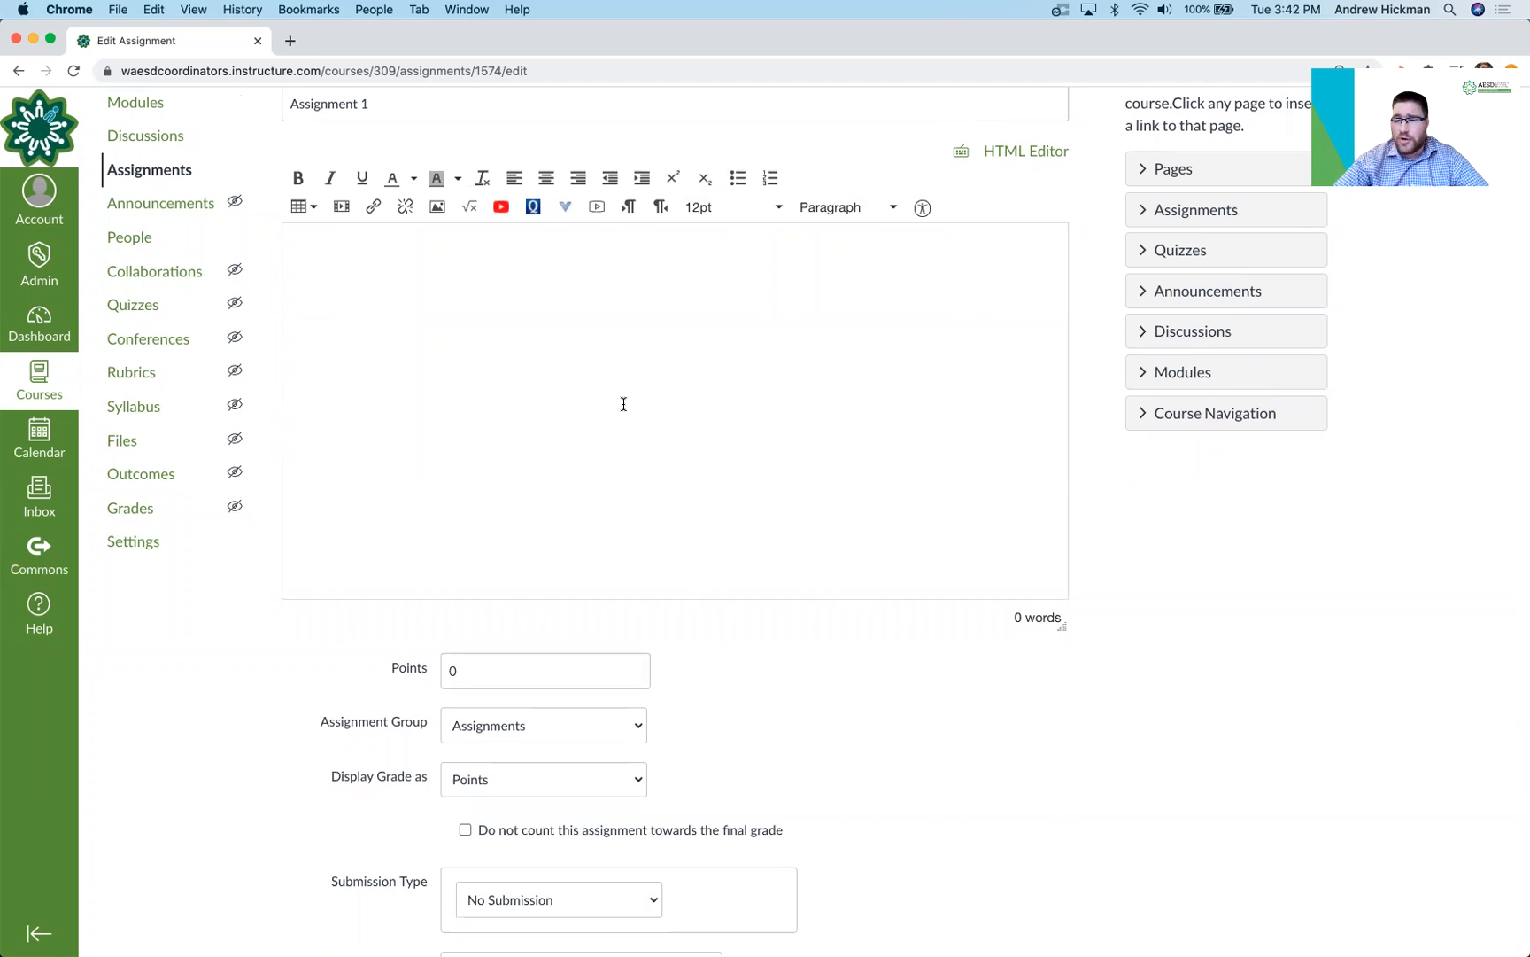
{"action": "scroll", "coordinate": [624, 404], "scroll_direction": "down", "scroll_amount": 9}
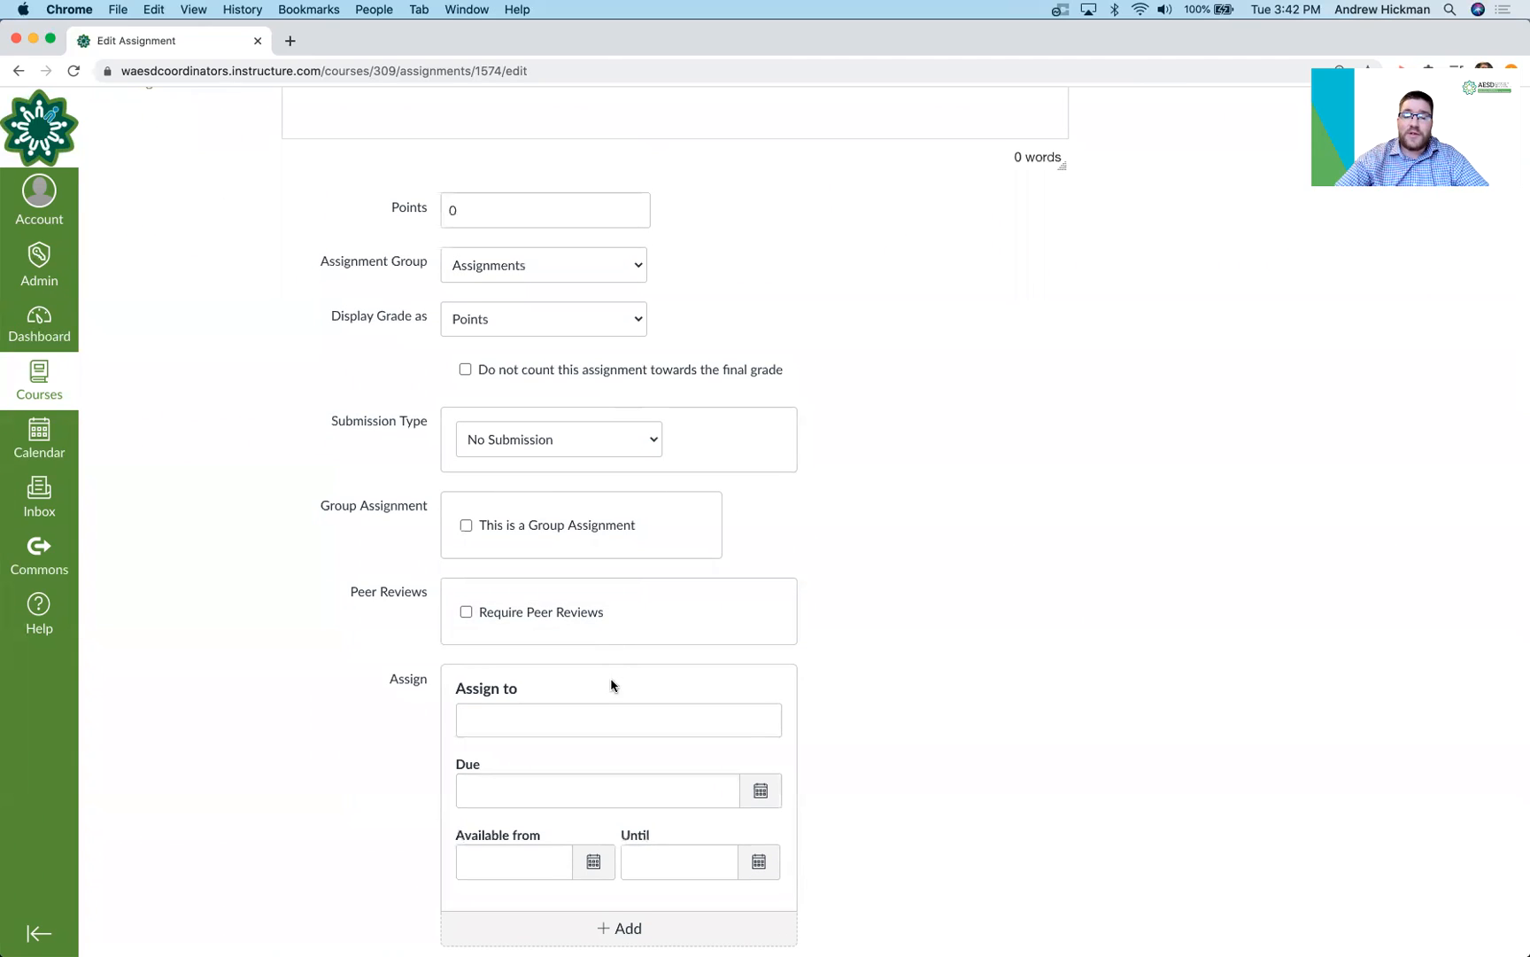
{"action": "scroll", "coordinate": [624, 684], "scroll_direction": "down", "scroll_amount": 3}
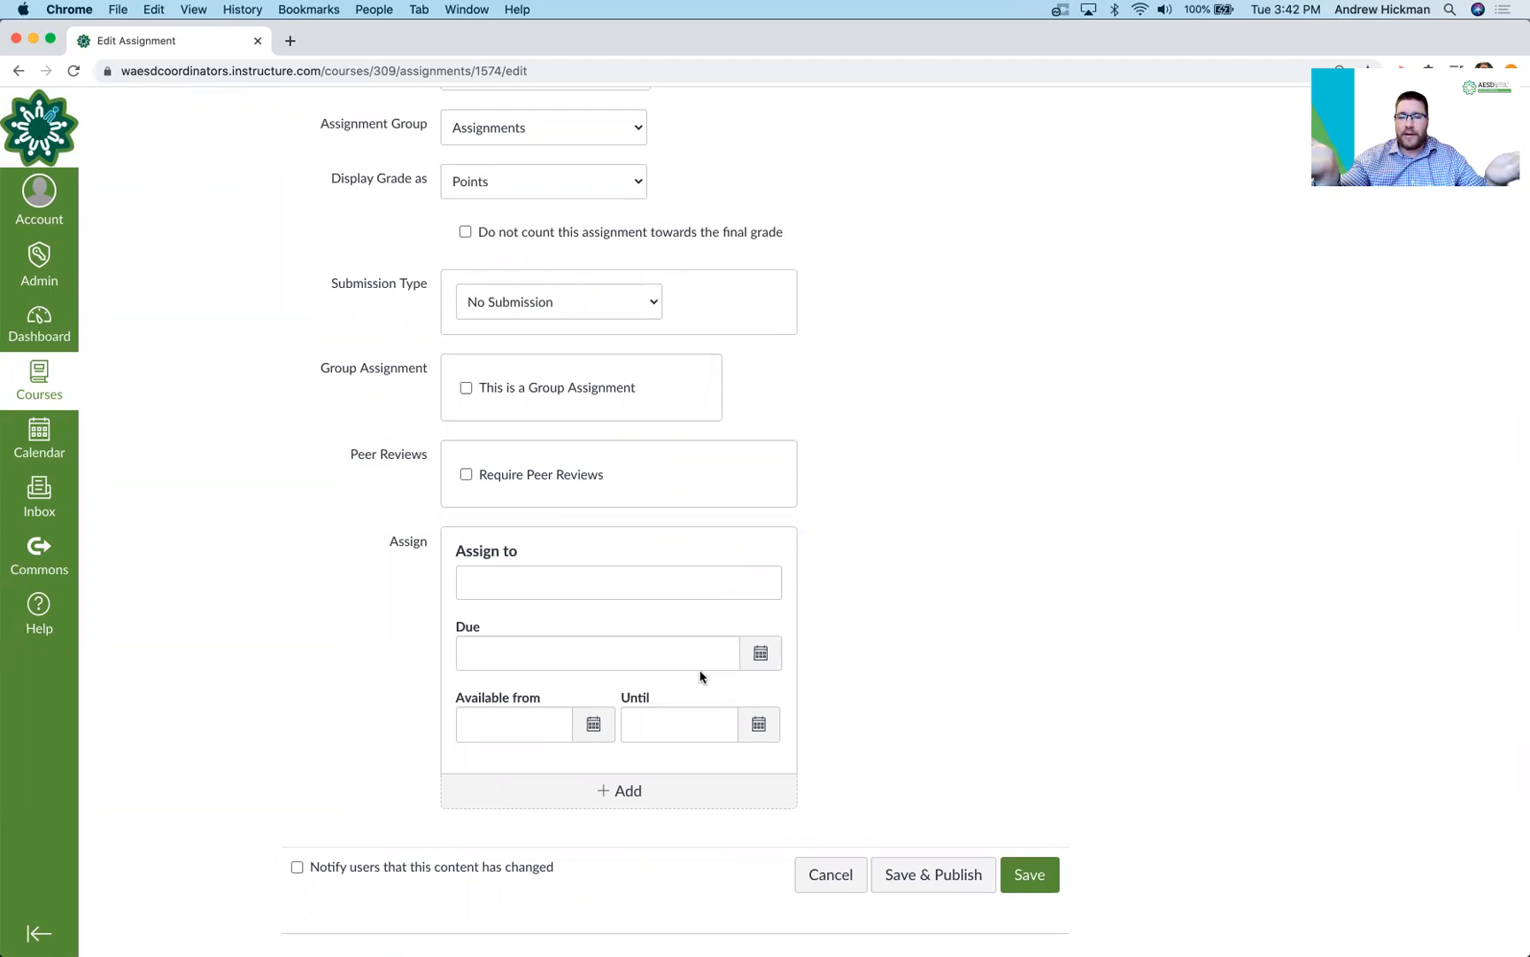
{"action": "scroll", "coordinate": [699, 676], "scroll_direction": "up", "scroll_amount": 5}
{"action": "scroll", "coordinate": [686, 680], "scroll_direction": "down", "scroll_amount": 2}
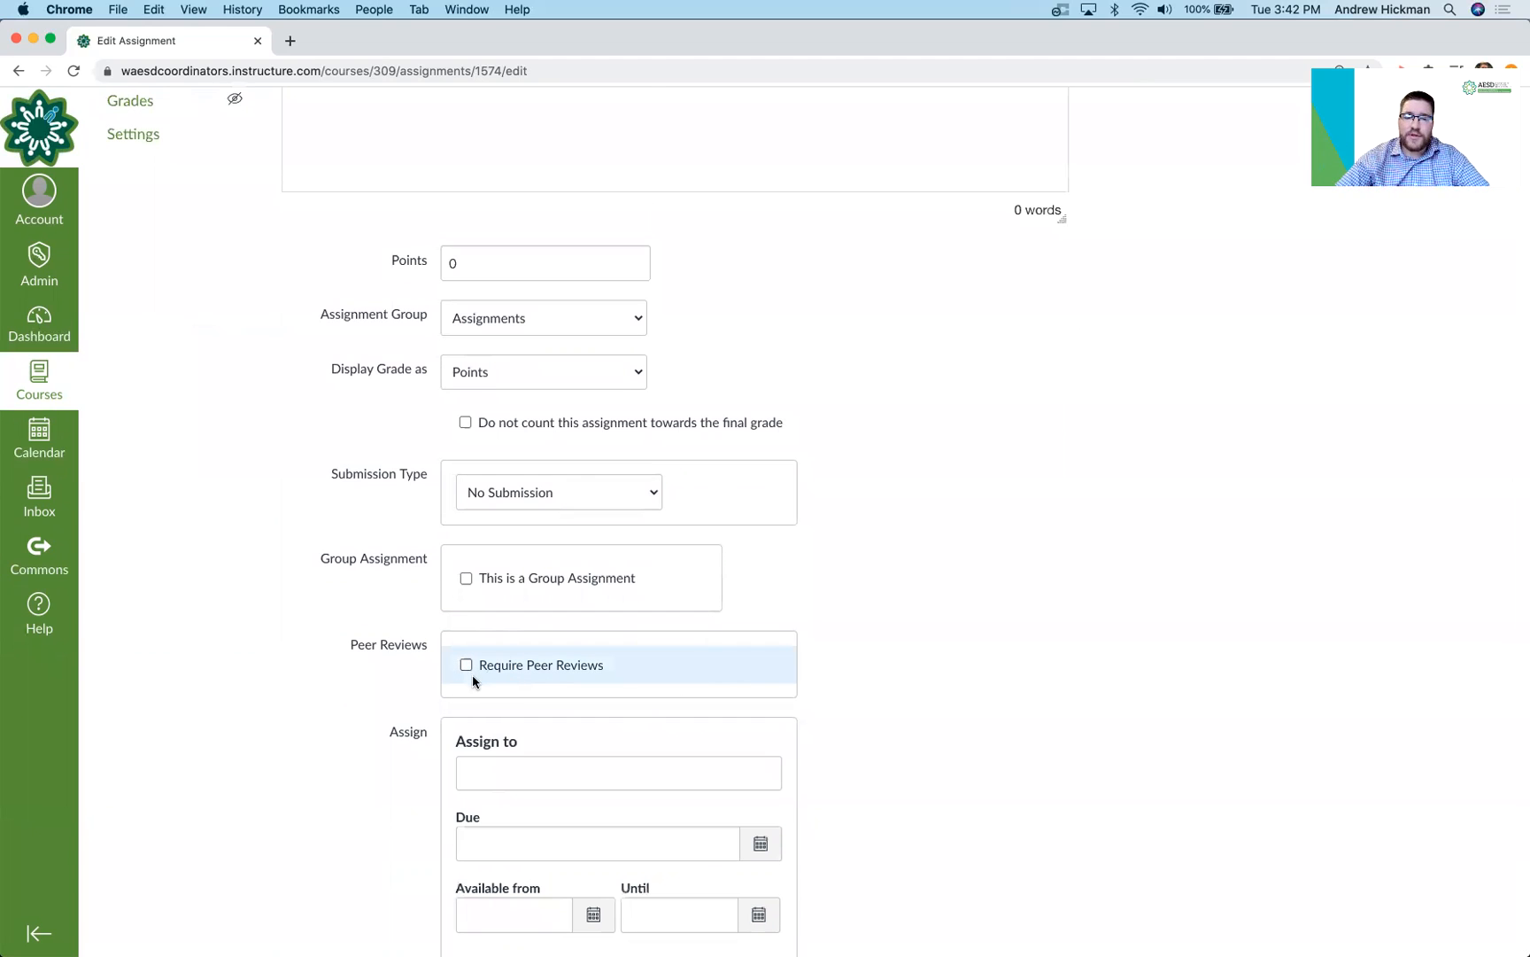
{"action": "scroll", "coordinate": [472, 674], "scroll_direction": "up", "scroll_amount": 7}
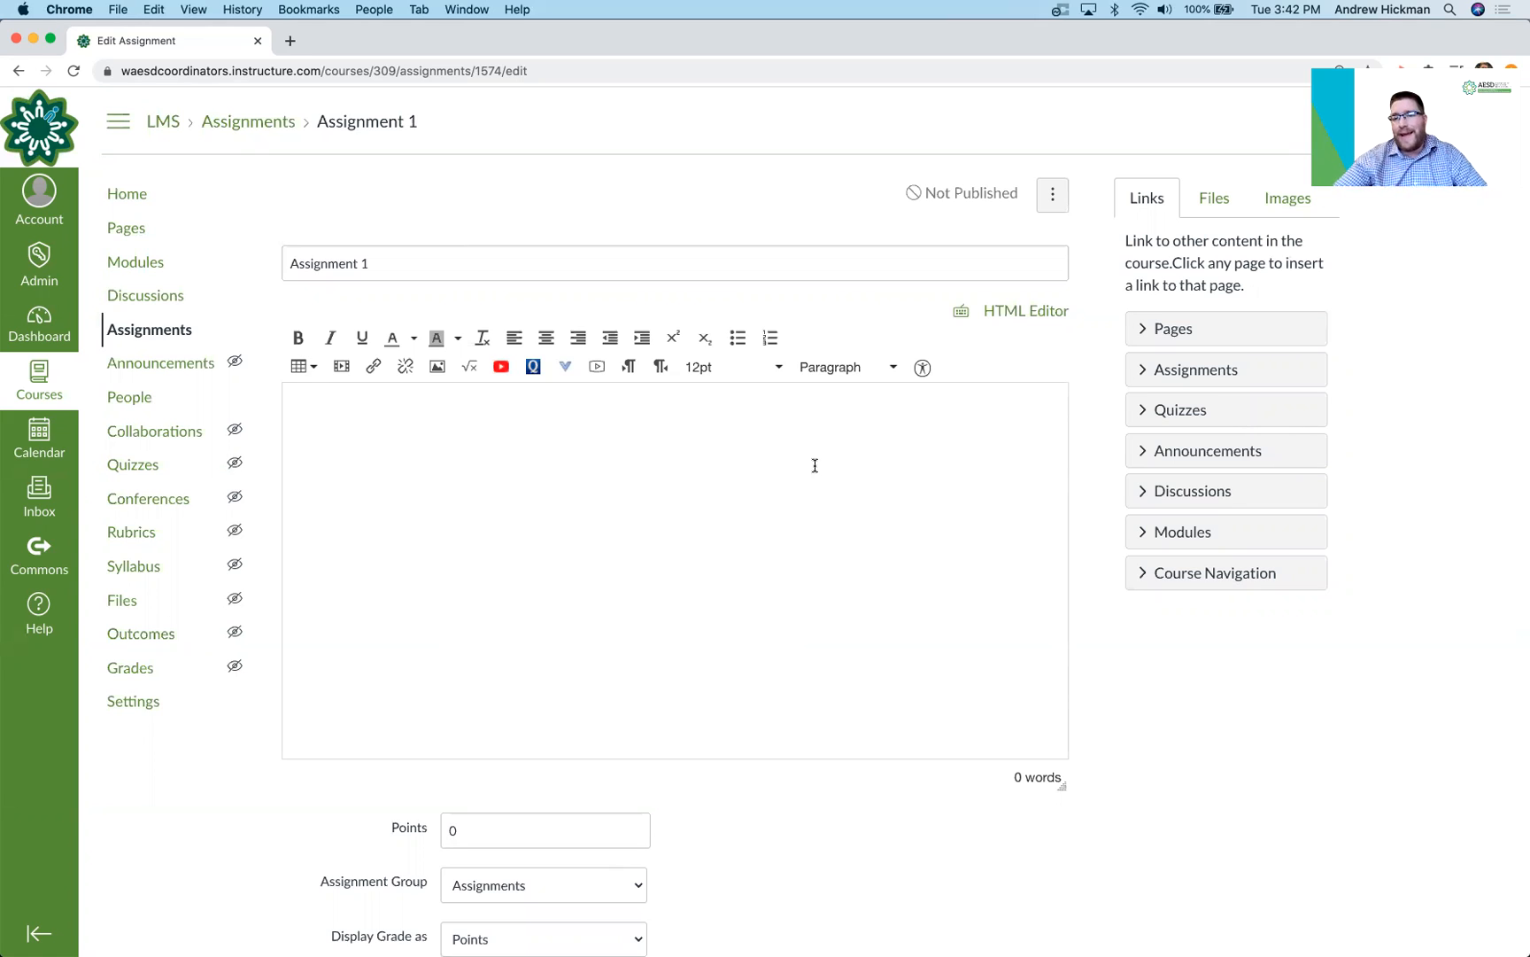
Step: Set the submission type to Online and allow Text Entry, Website URL, Media Recordings and File Uploads
{"action": "scroll", "coordinate": [815, 465], "scroll_direction": "down", "scroll_amount": 7}
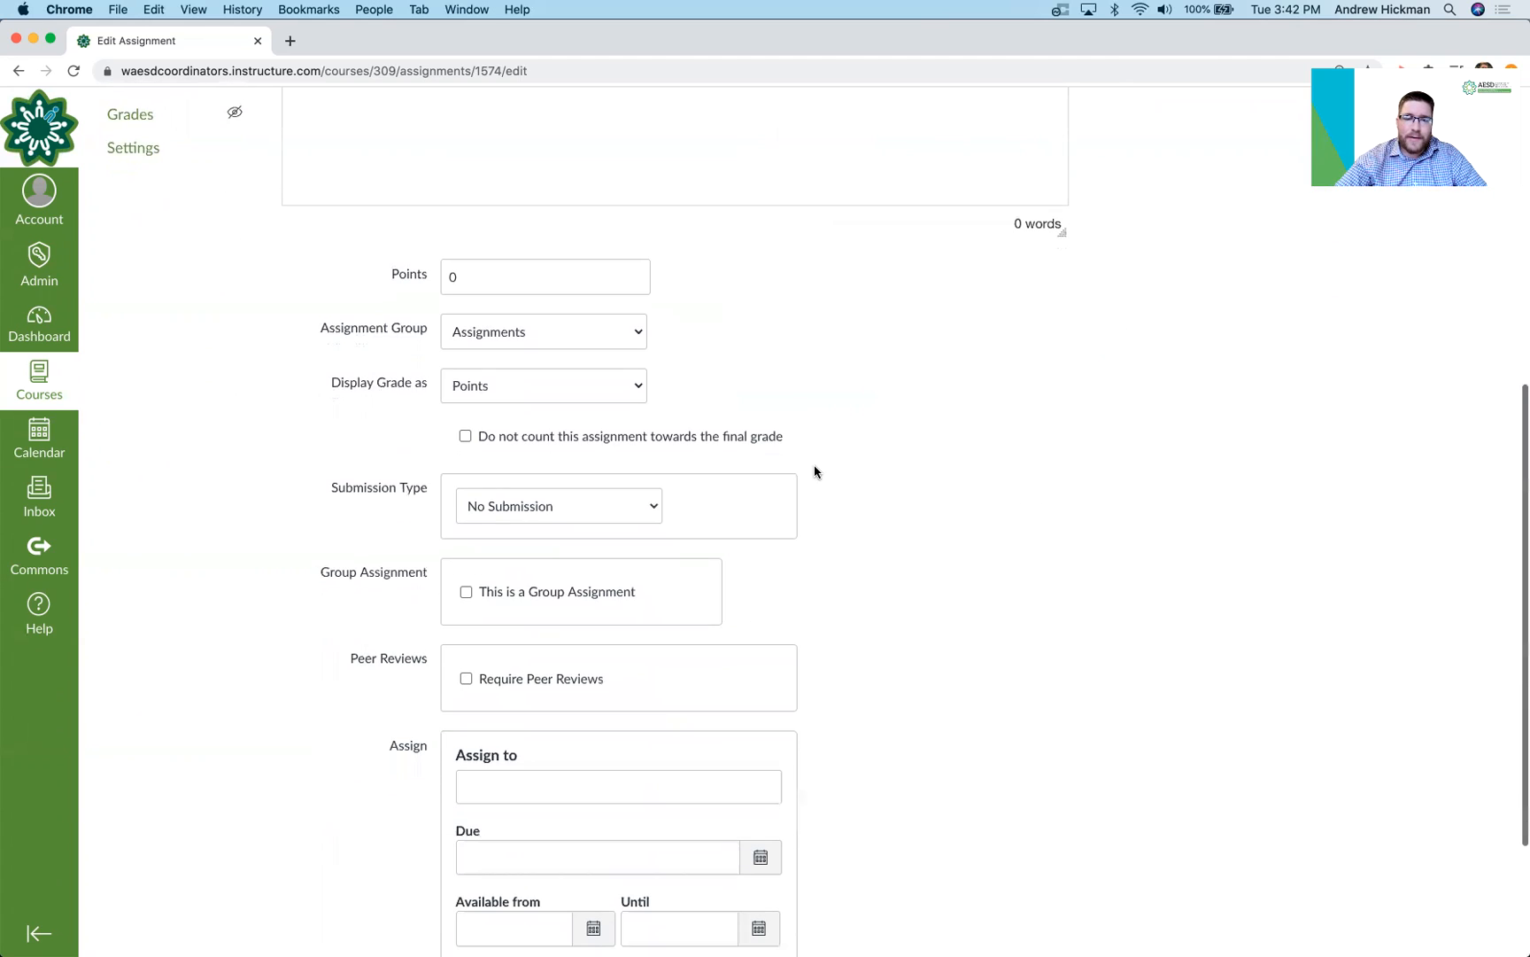
{"action": "left_click", "coordinate": [649, 434]}
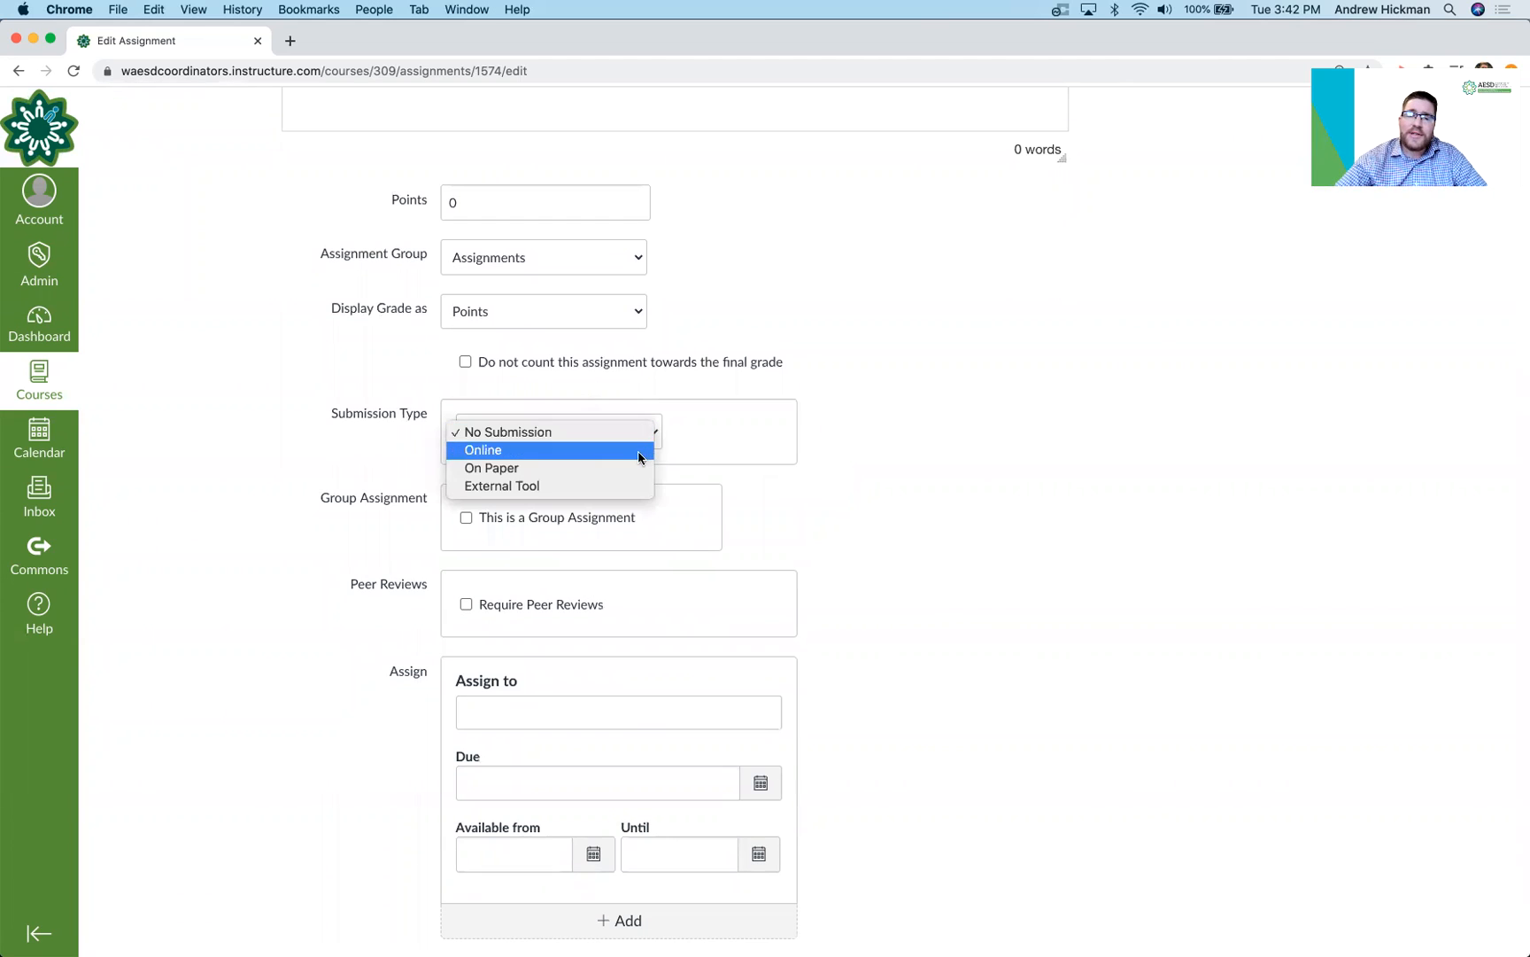
{"action": "left_click", "coordinate": [638, 451]}
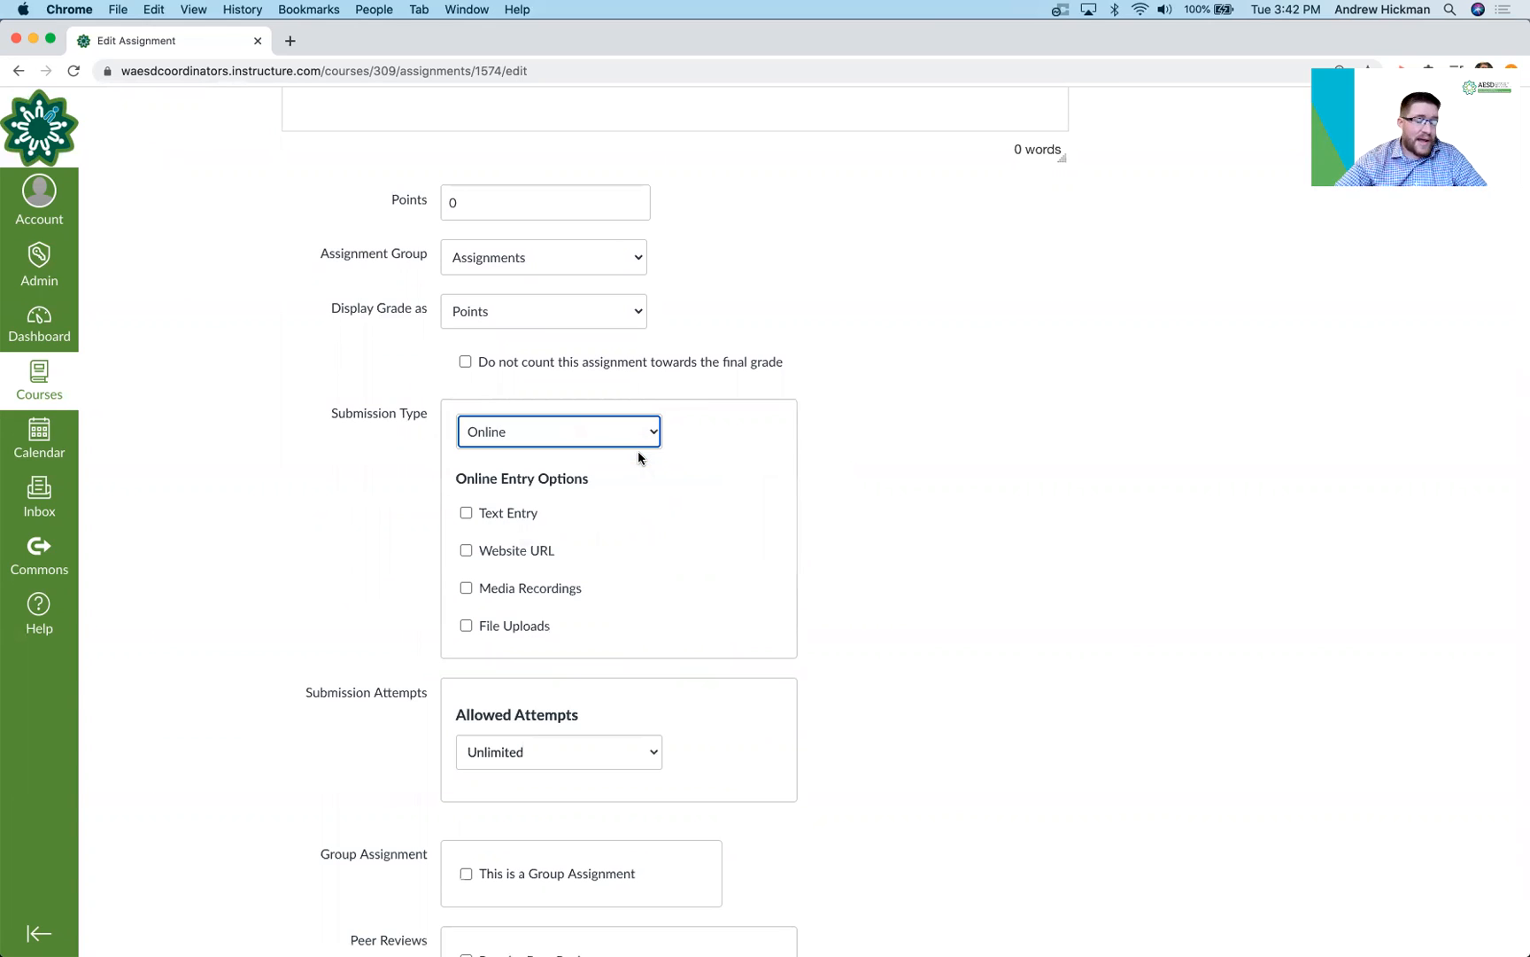
{"action": "left_click", "coordinate": [469, 512]}
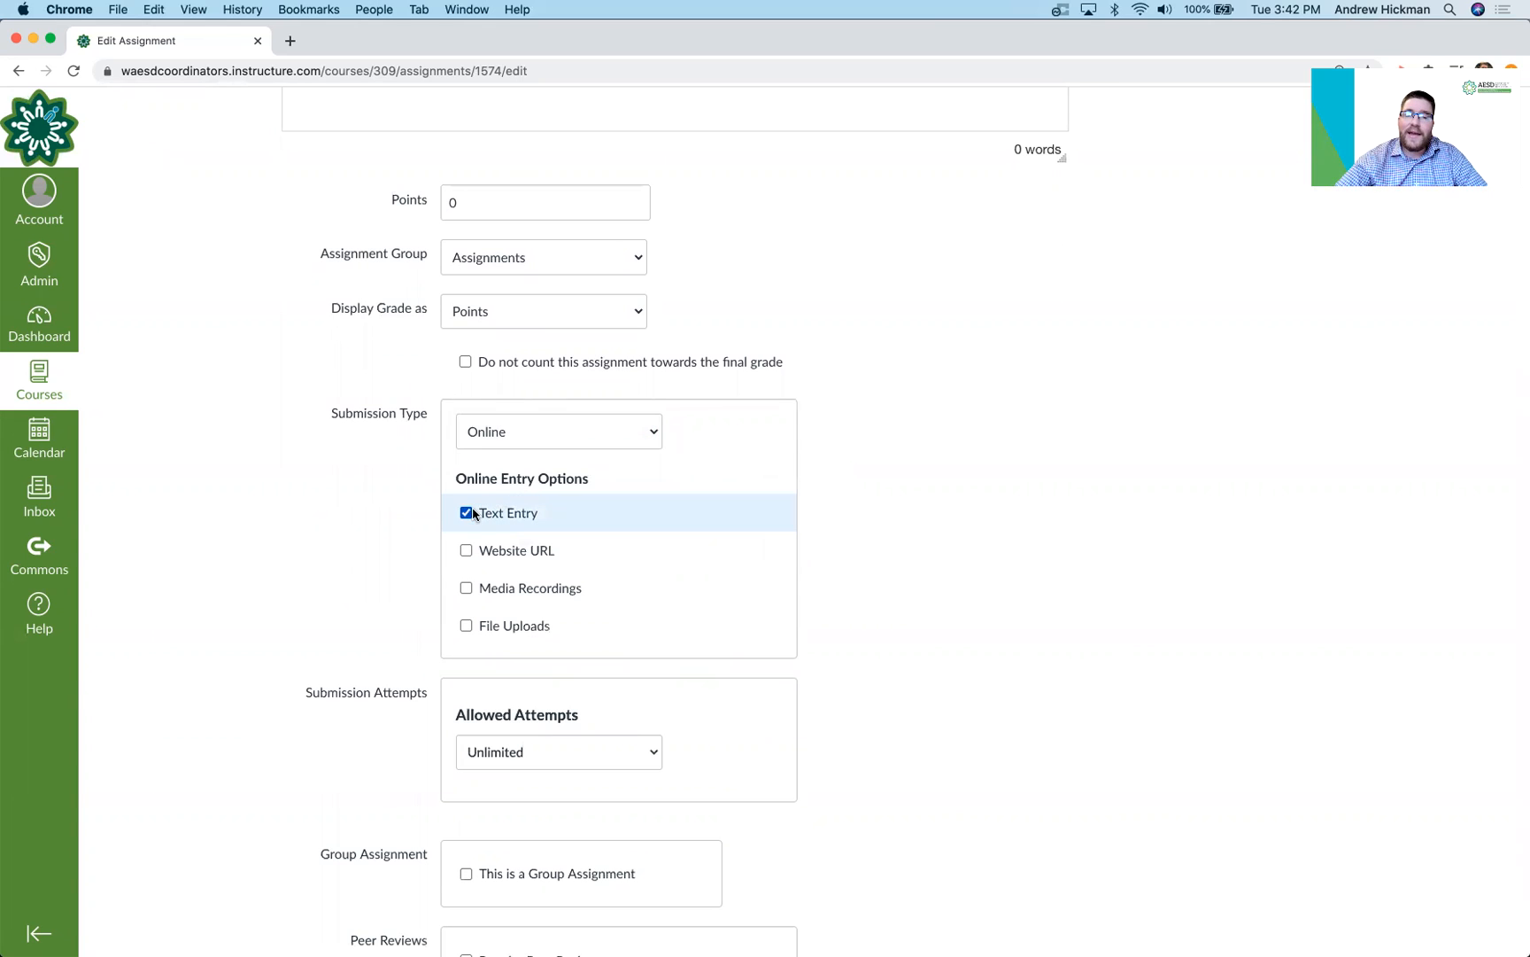
{"action": "left_click", "coordinate": [467, 552]}
{"action": "left_click", "coordinate": [466, 589]}
{"action": "left_click", "coordinate": [467, 627]}
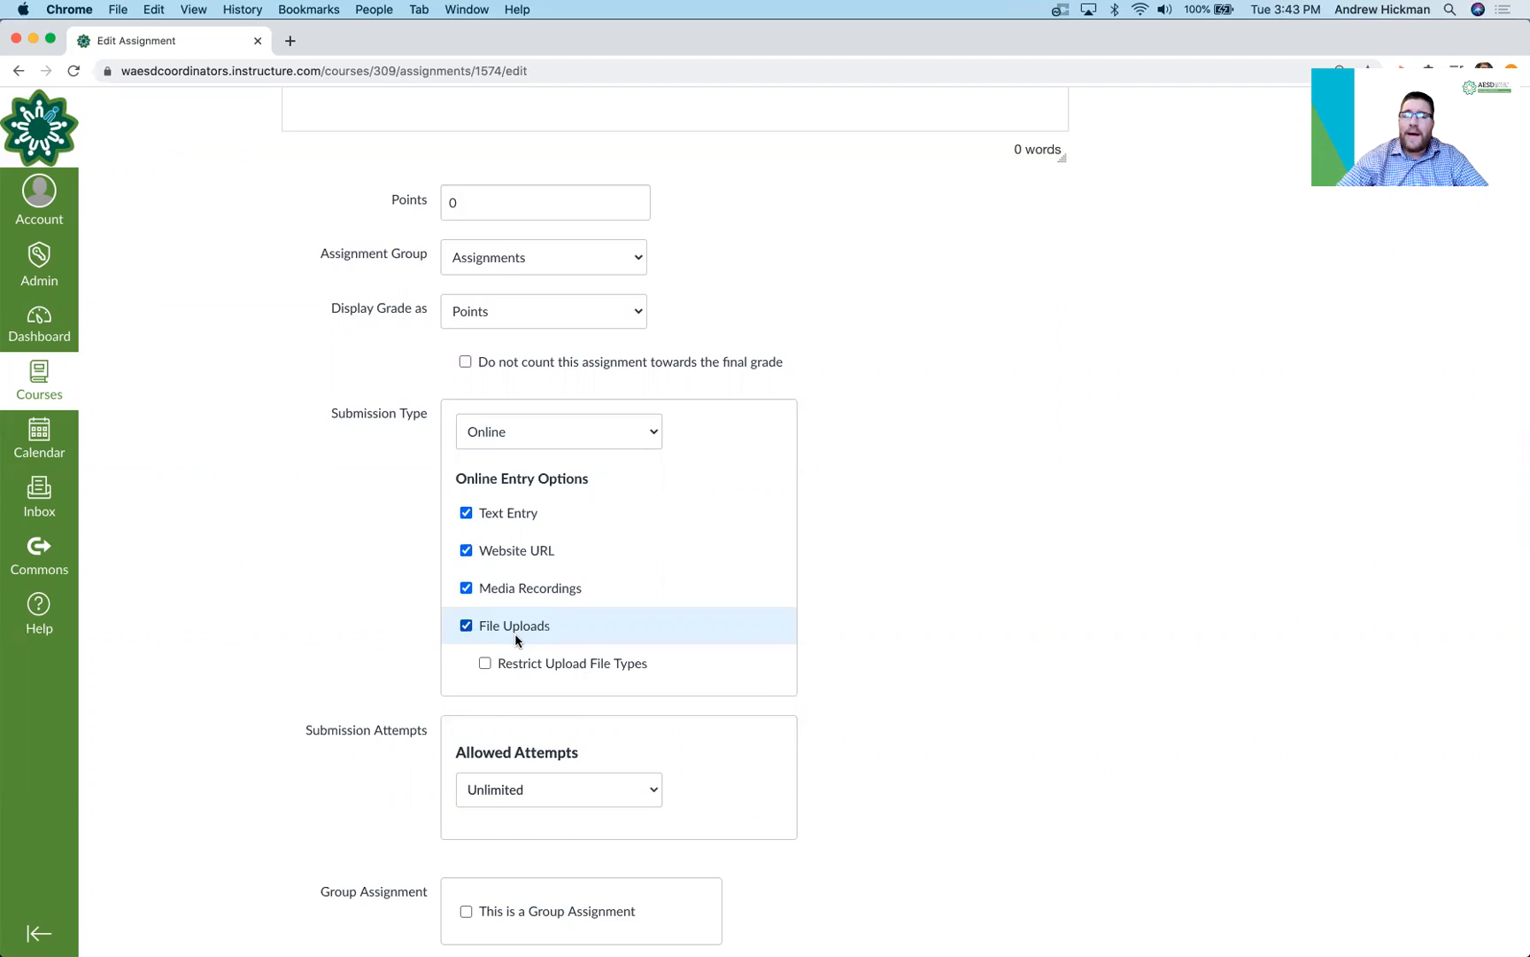
Step: Return to the course home page, open the Module 1 Discussion for editing and review its content and options
{"action": "scroll", "coordinate": [516, 637], "scroll_direction": "up", "scroll_amount": 7}
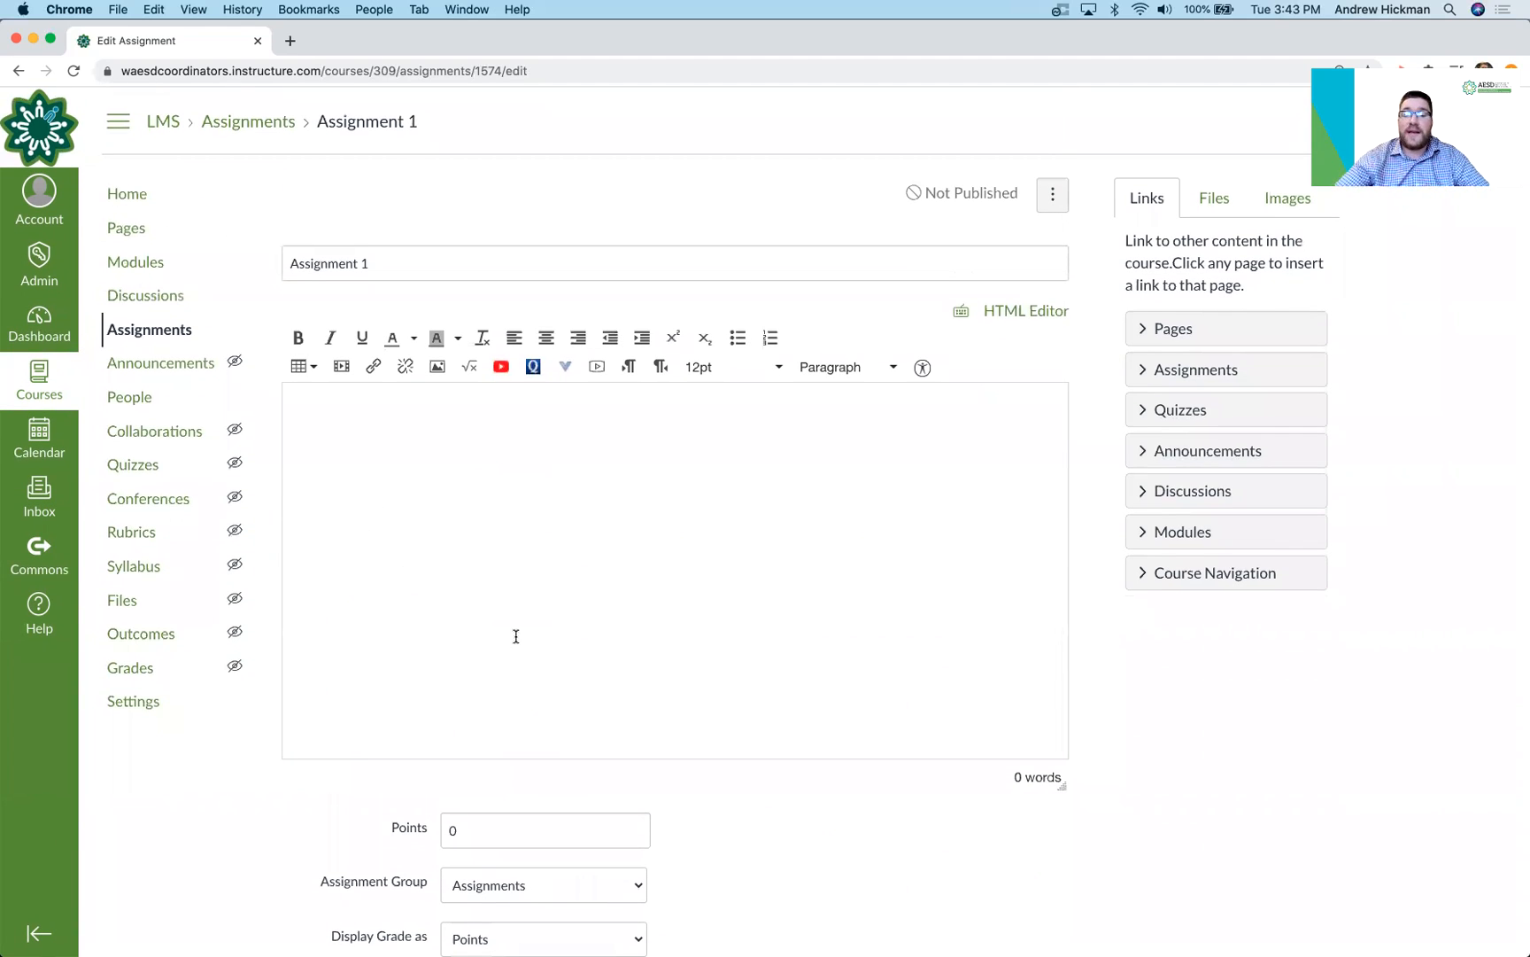
{"action": "left_click", "coordinate": [138, 200]}
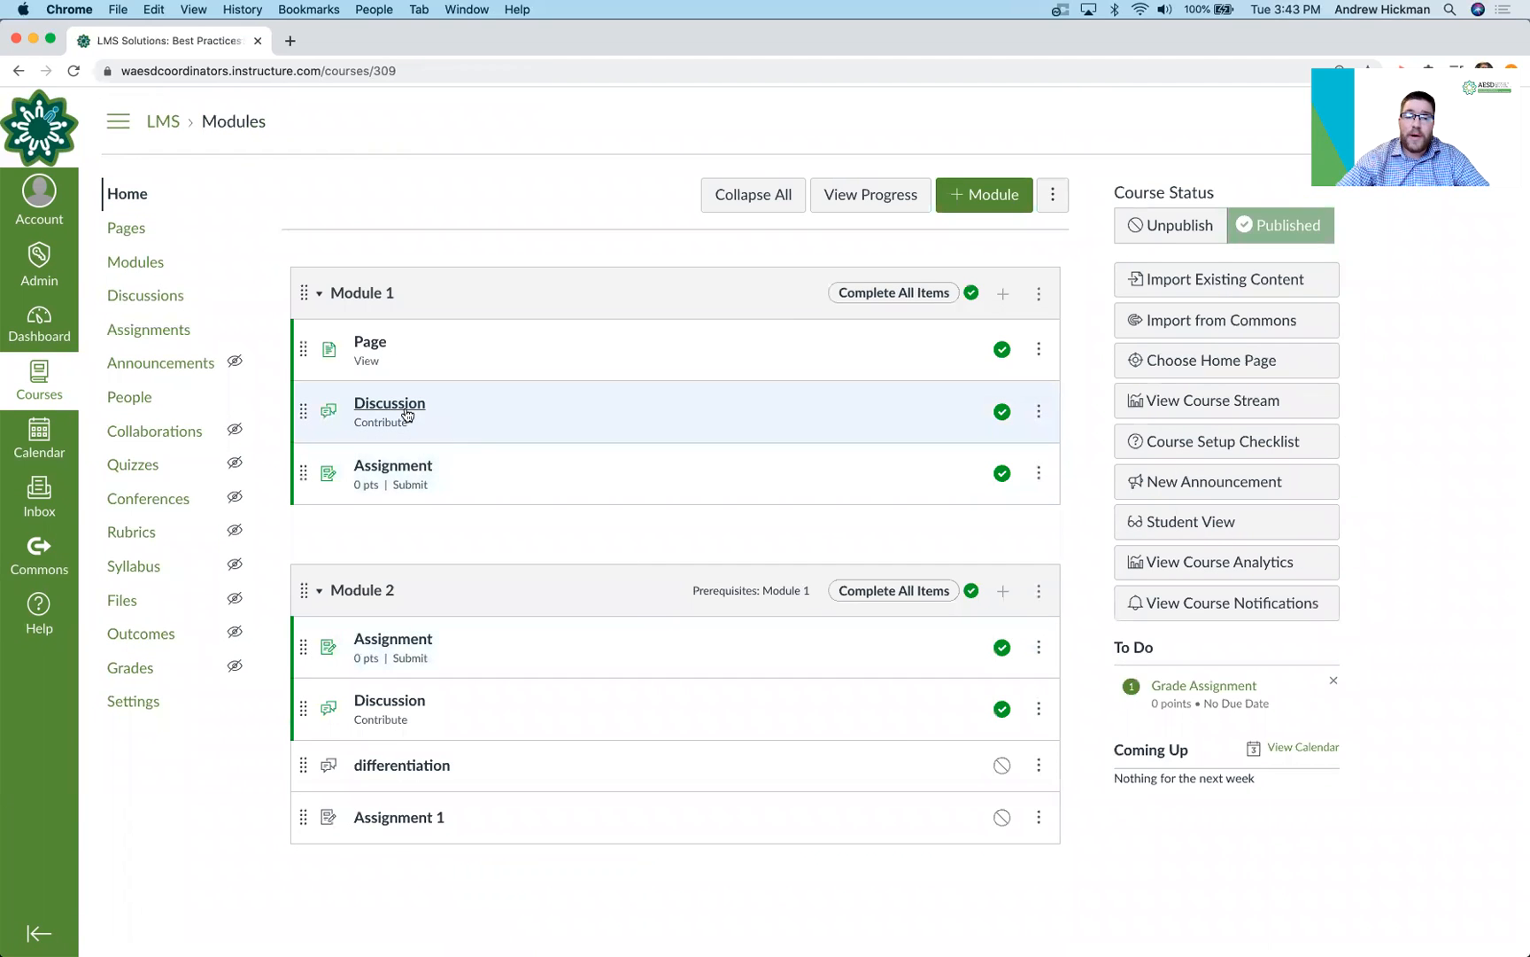
{"action": "left_click", "coordinate": [407, 415]}
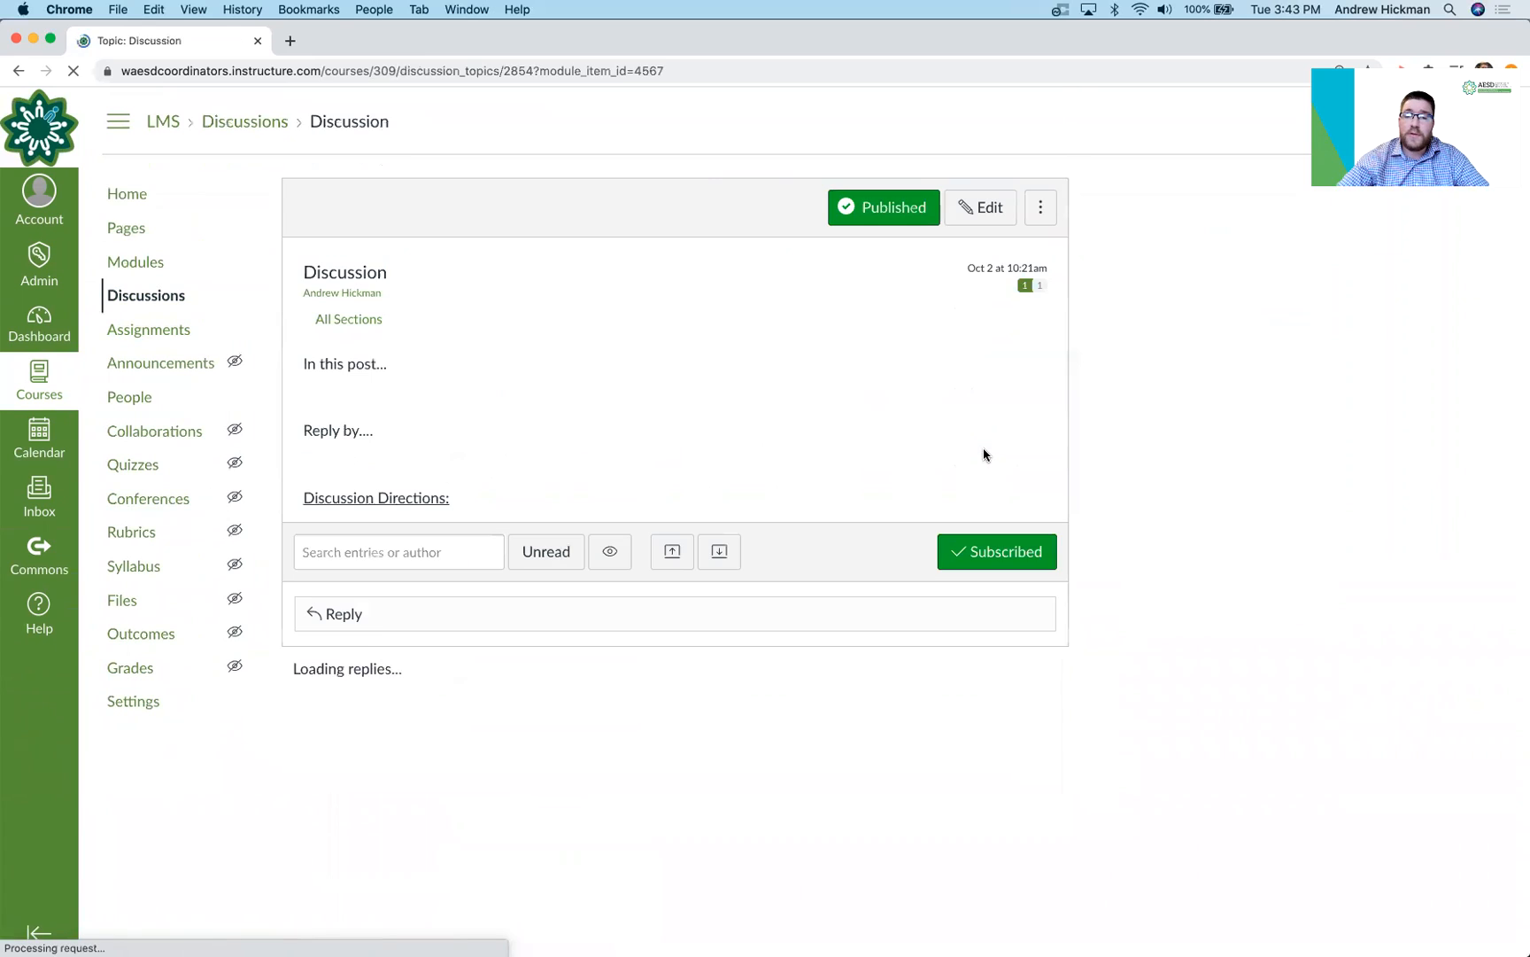
{"action": "left_click", "coordinate": [980, 208]}
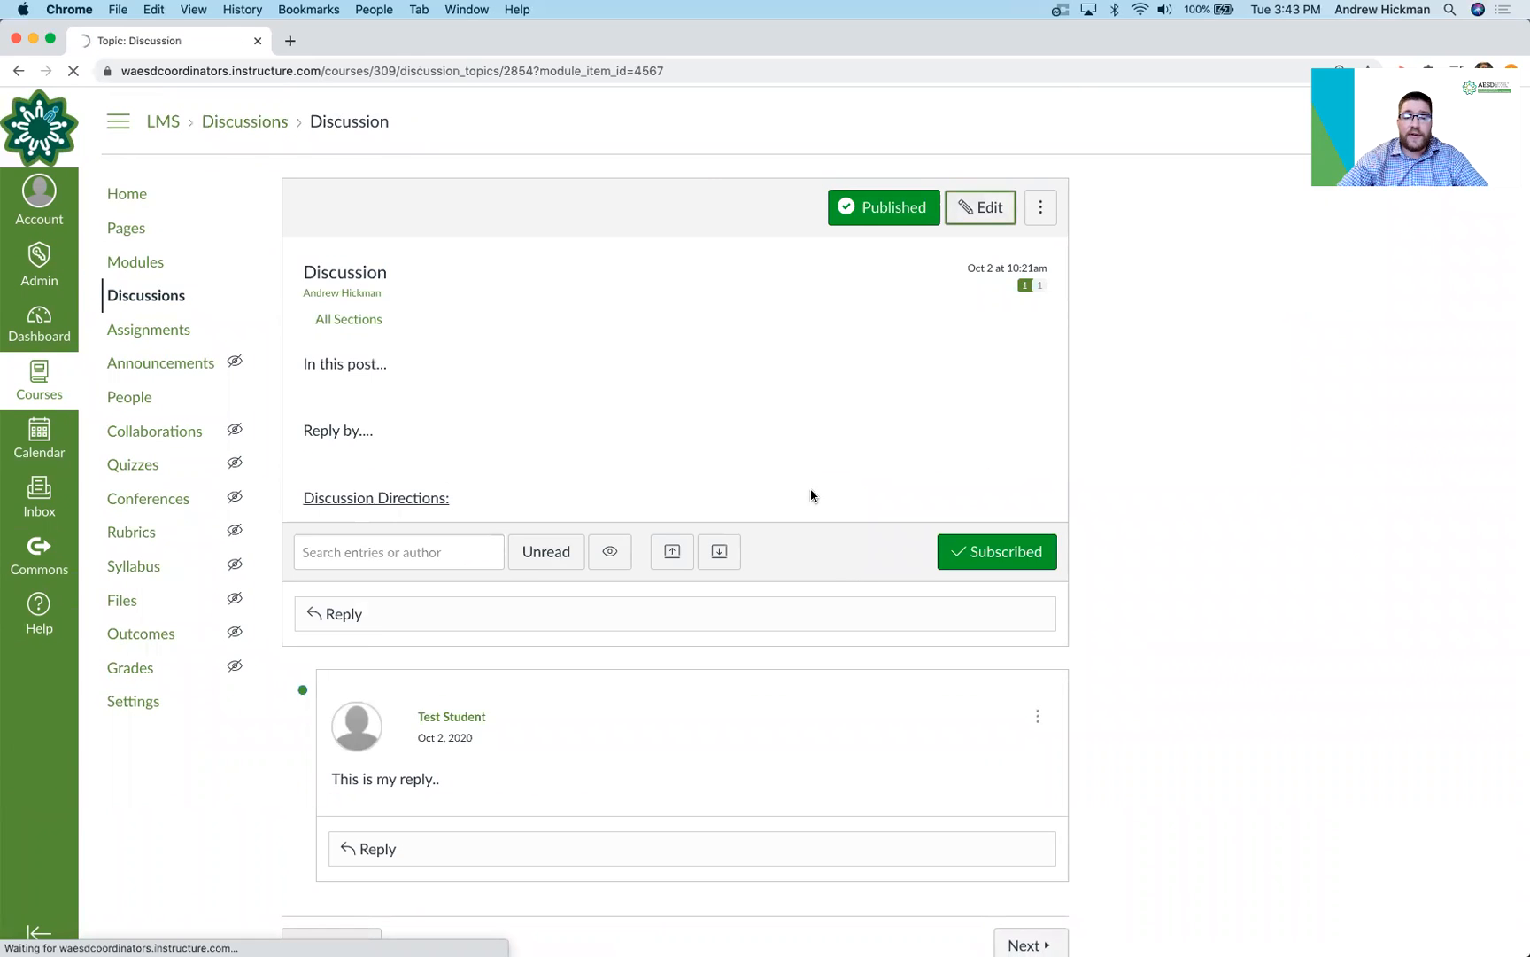
{"action": "scroll", "coordinate": [796, 561], "scroll_direction": "down", "scroll_amount": 10}
{"action": "scroll", "coordinate": [796, 561], "scroll_direction": "down", "scroll_amount": 1}
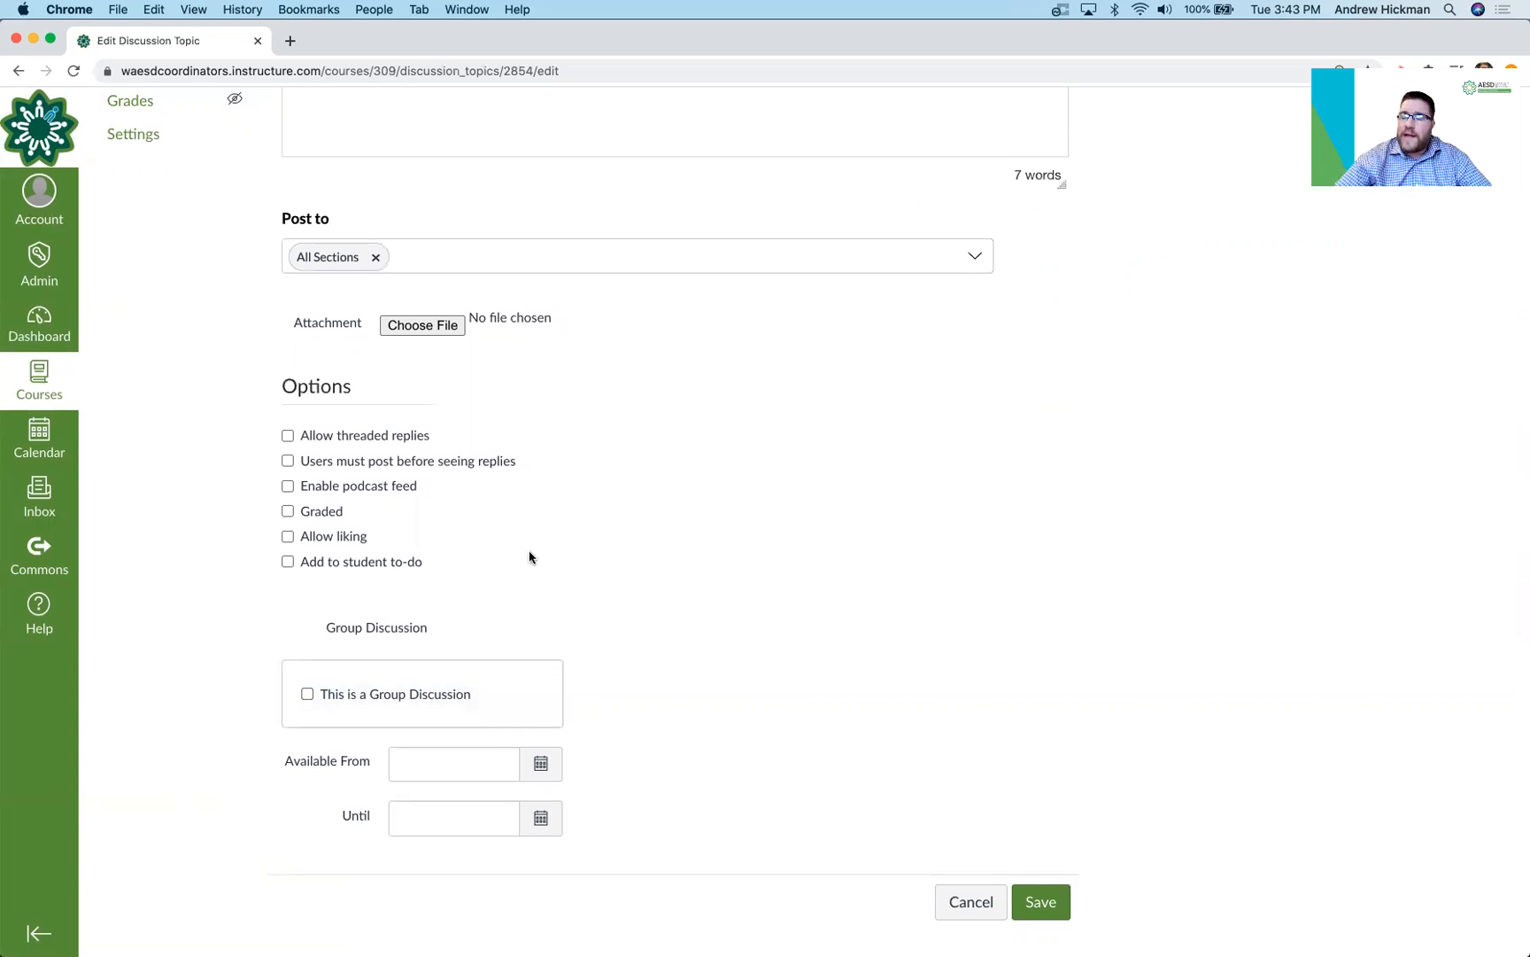
{"action": "scroll", "coordinate": [528, 556], "scroll_direction": "up", "scroll_amount": 10}
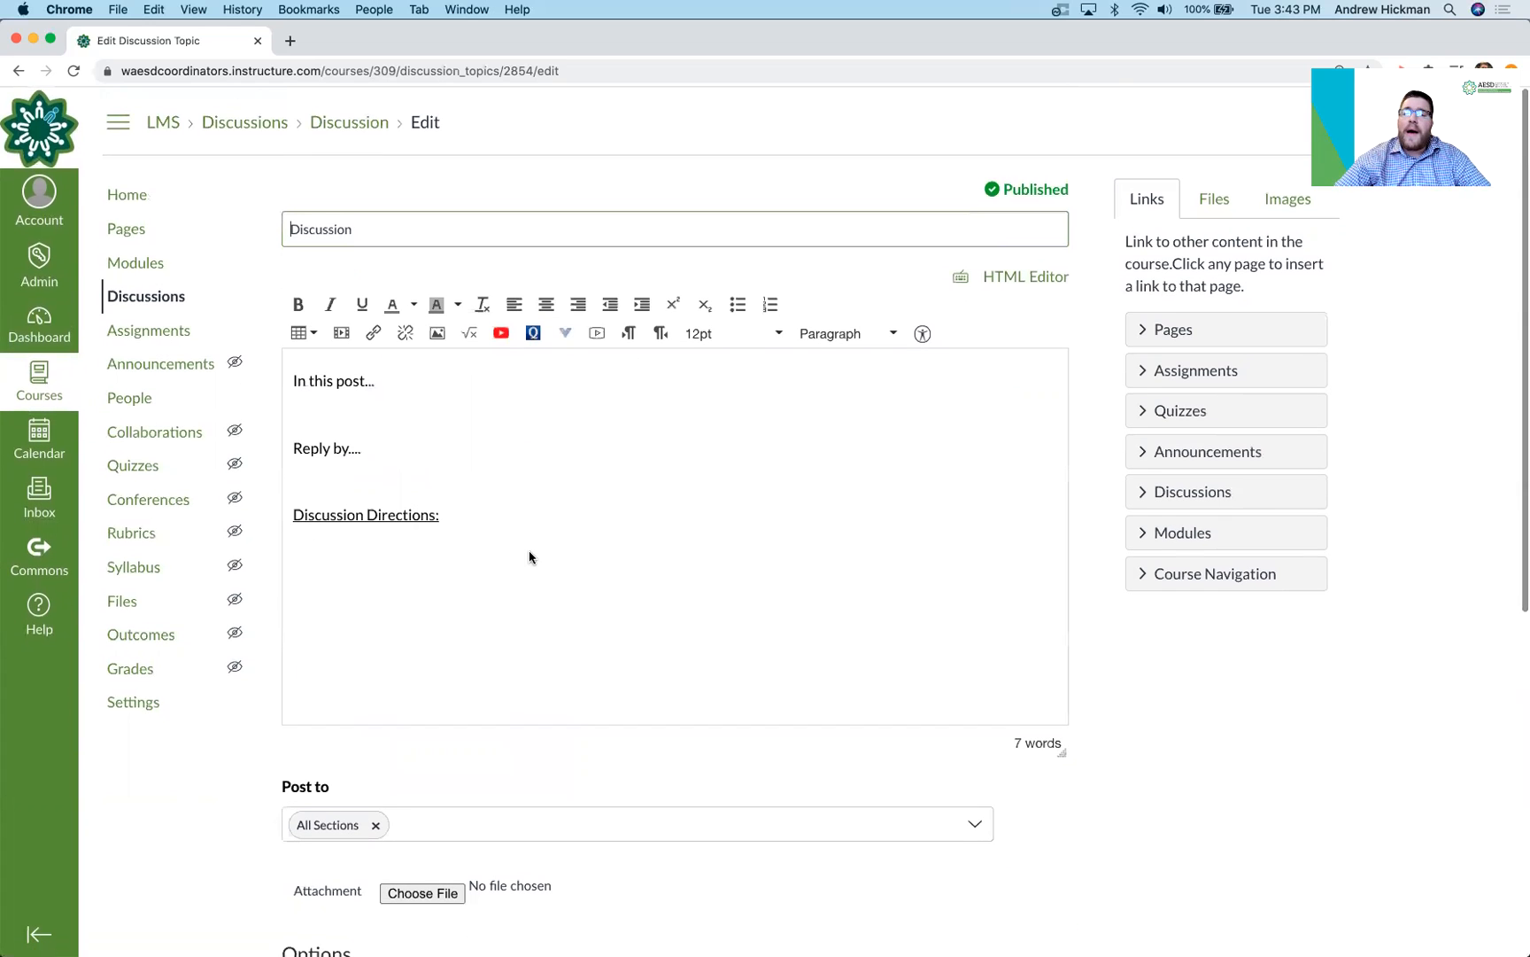